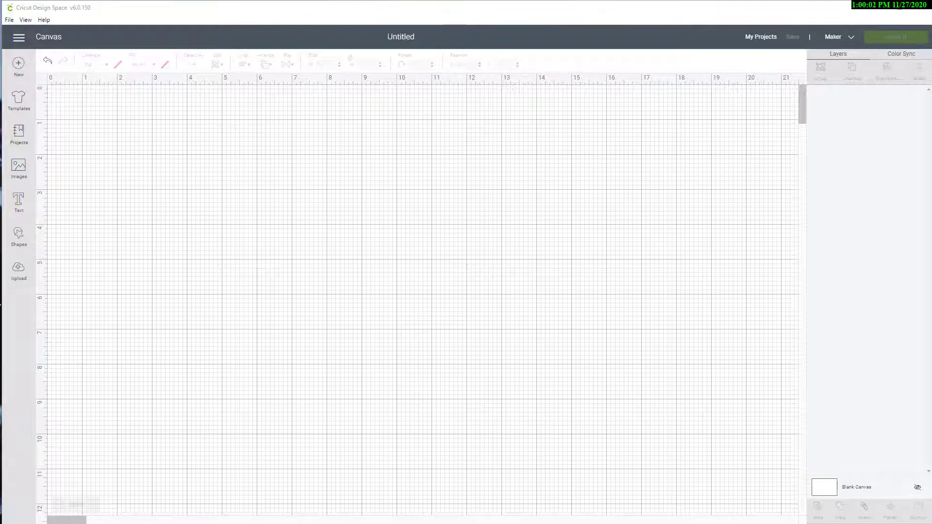
Add a square at about X 7.5, Y 2.5 inches on the canvas and set its material color to light pink.
click(19, 237)
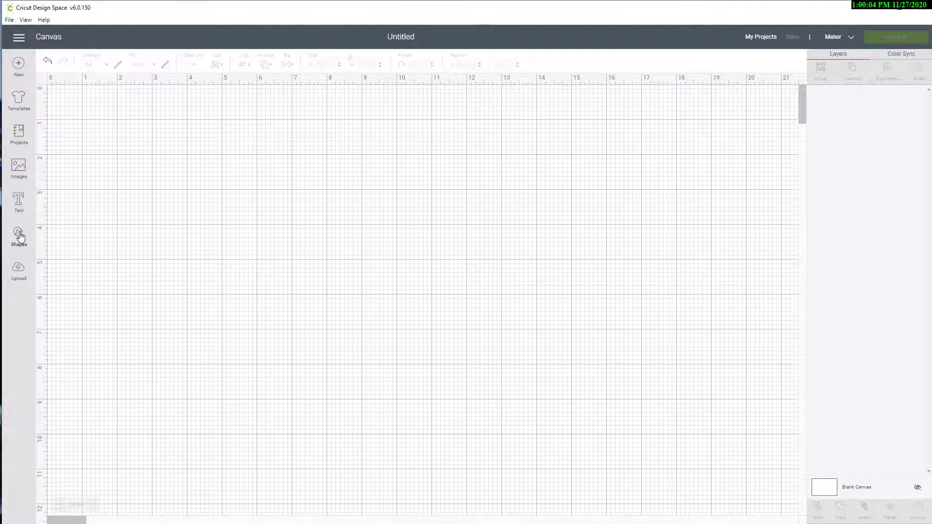
click(58, 172)
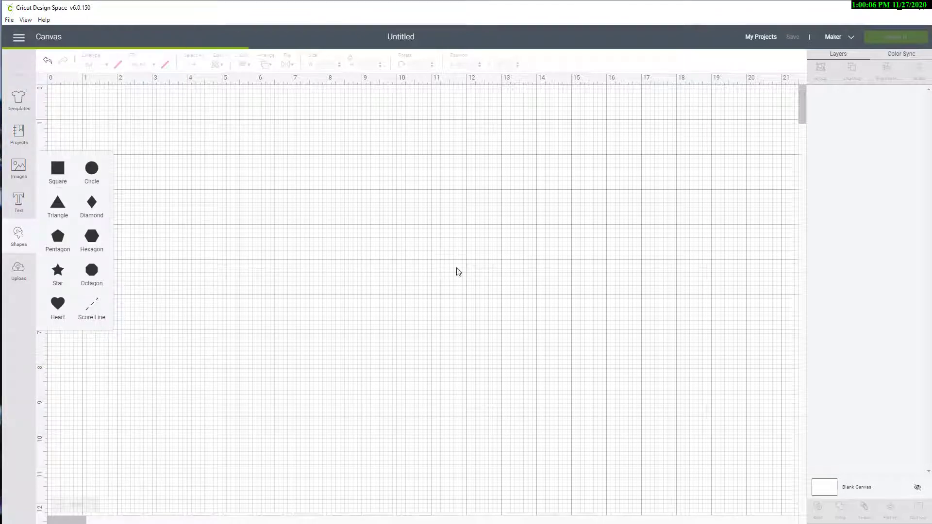
drag(147, 170, 376, 219)
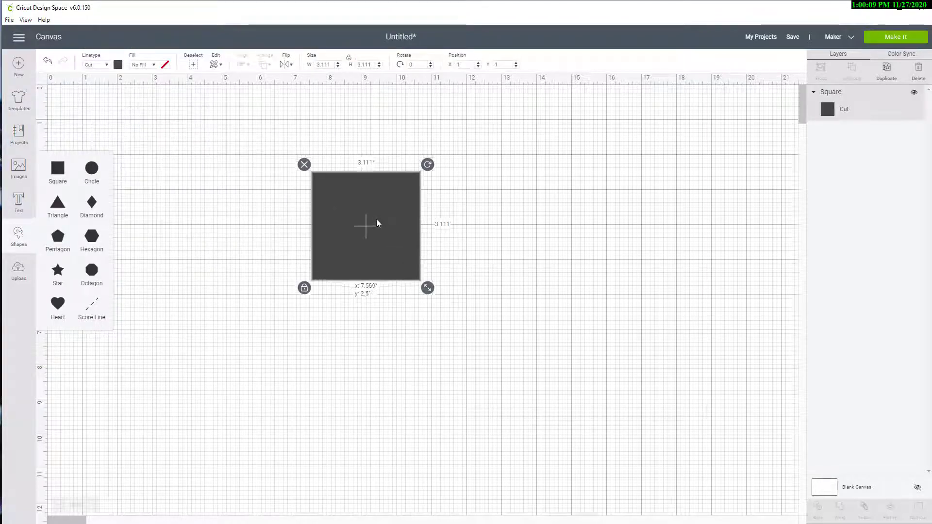
click(117, 65)
click(129, 125)
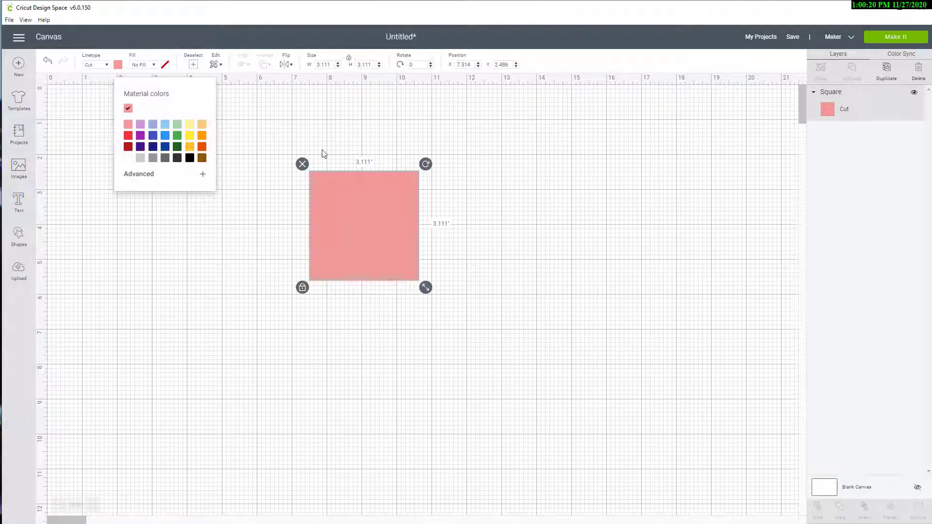
Resize the pink square without locked proportions to 11 by 5.5 inches, relock it and move it to about X 4, Y 1 inches.
click(302, 288)
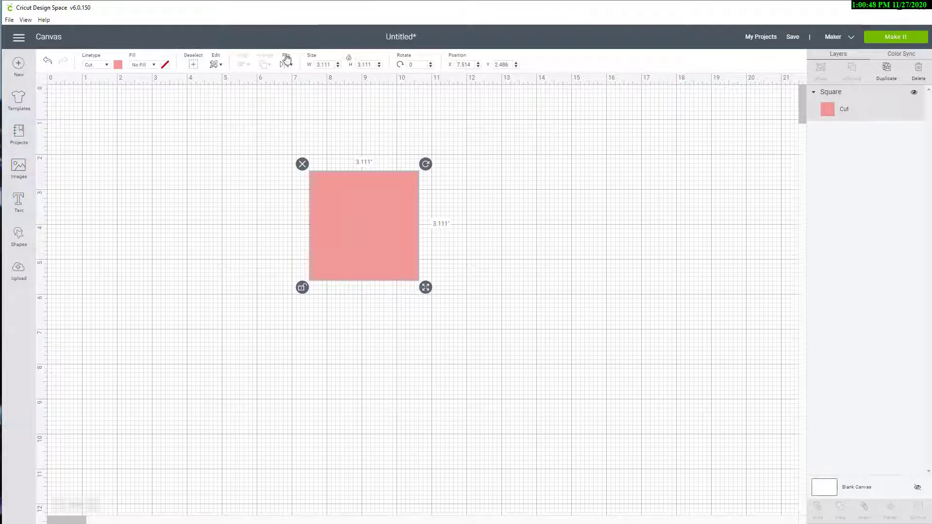
click(334, 64)
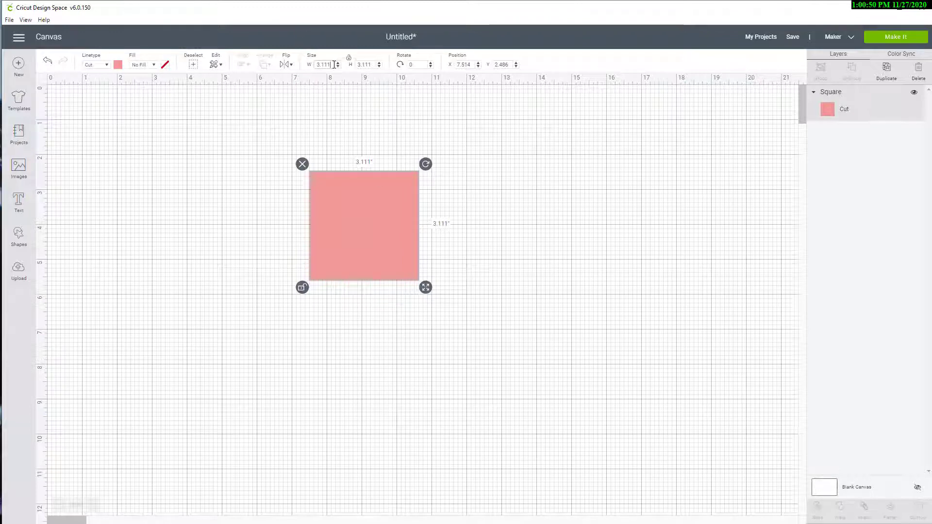
drag(334, 65, 317, 64)
text(11)
key(Tab)
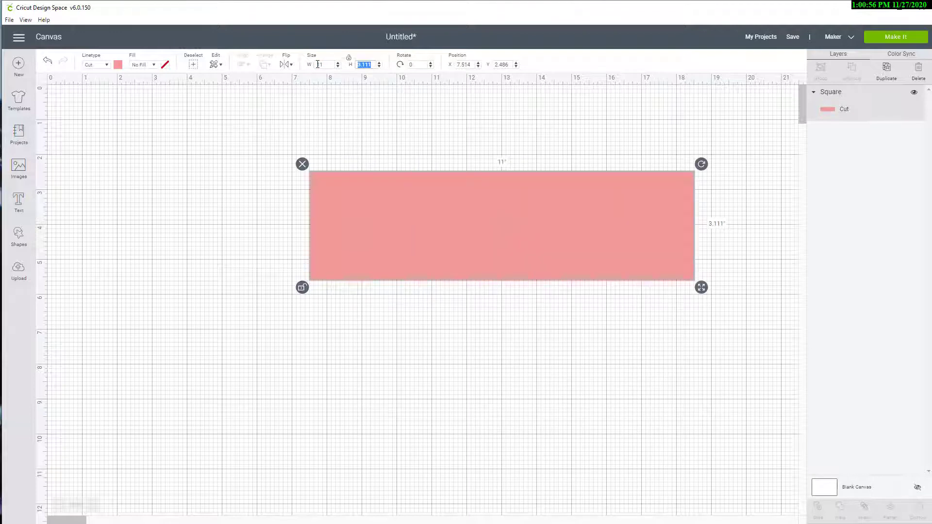
text(5.5)
key(Tab)
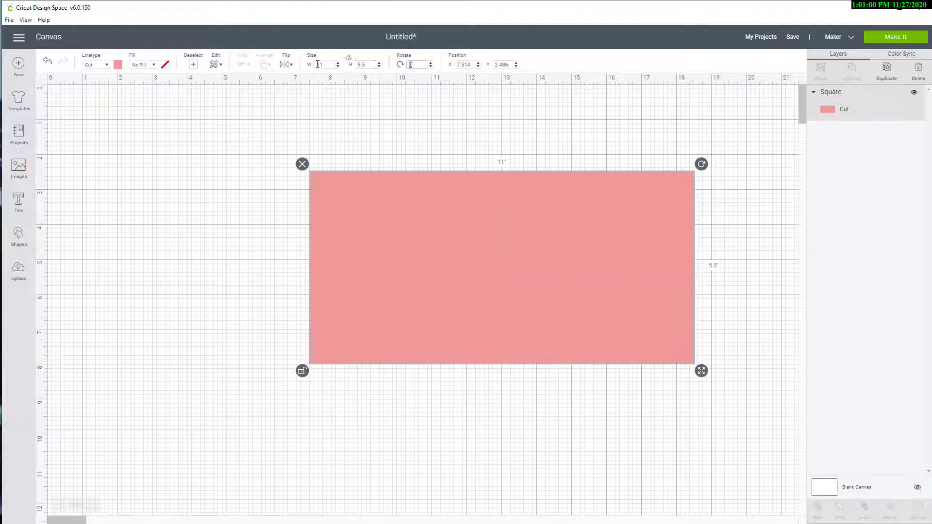
click(349, 58)
drag(546, 278, 428, 230)
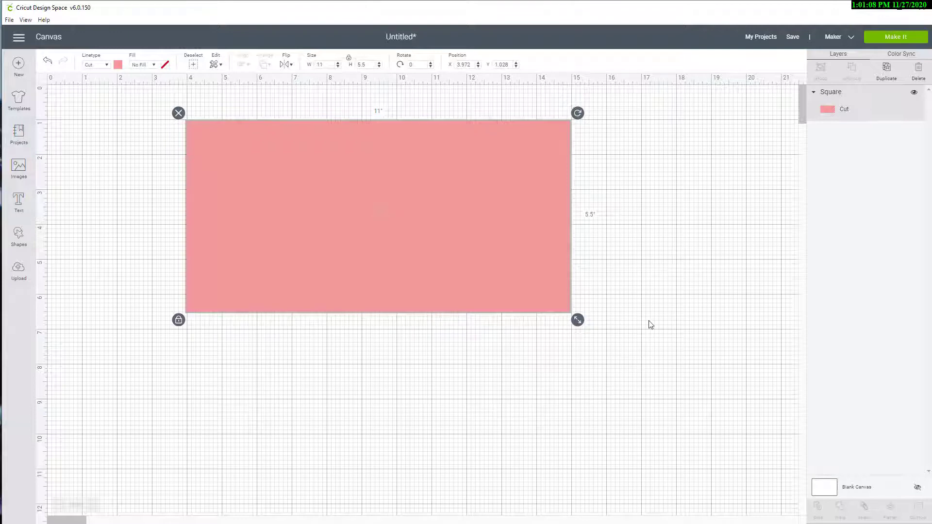
click(678, 263)
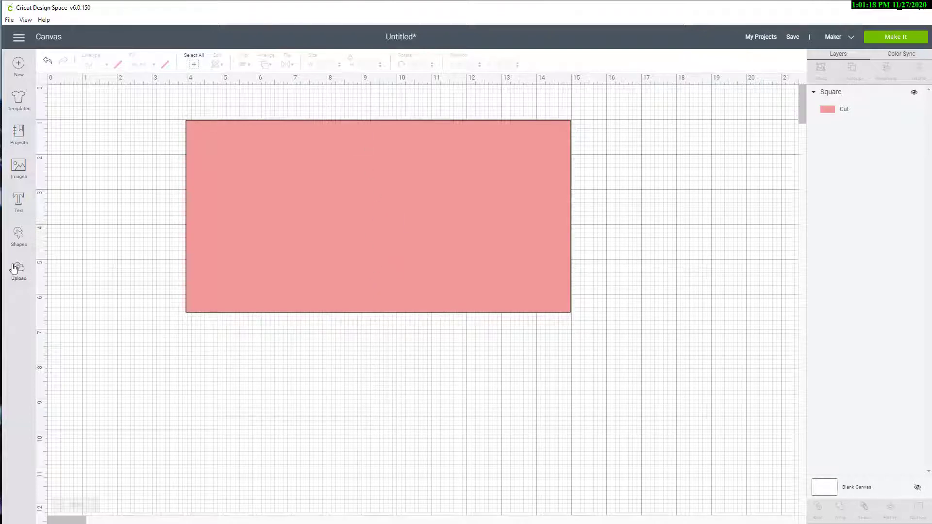
Add a score line beside the pink rectangle and set its height to 5.5 inches with proportions unlocked, relocking them after the change.
click(18, 237)
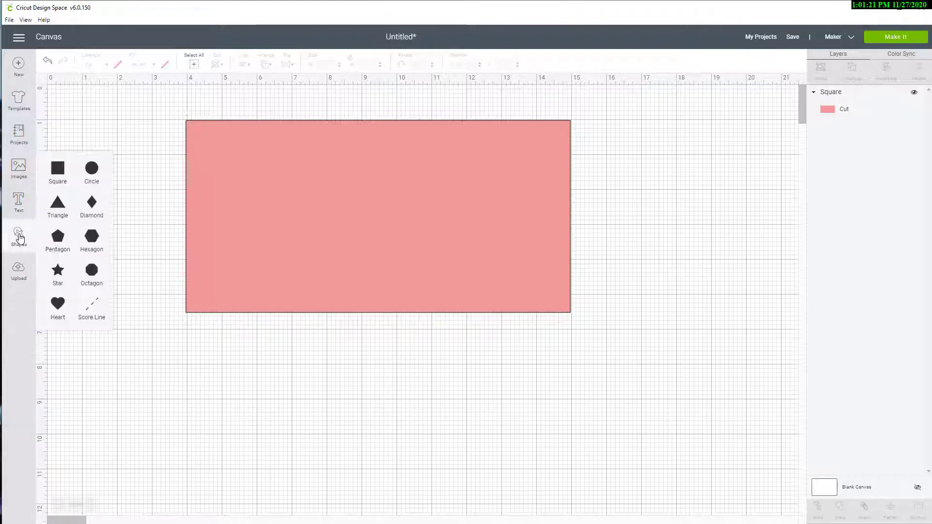
click(92, 307)
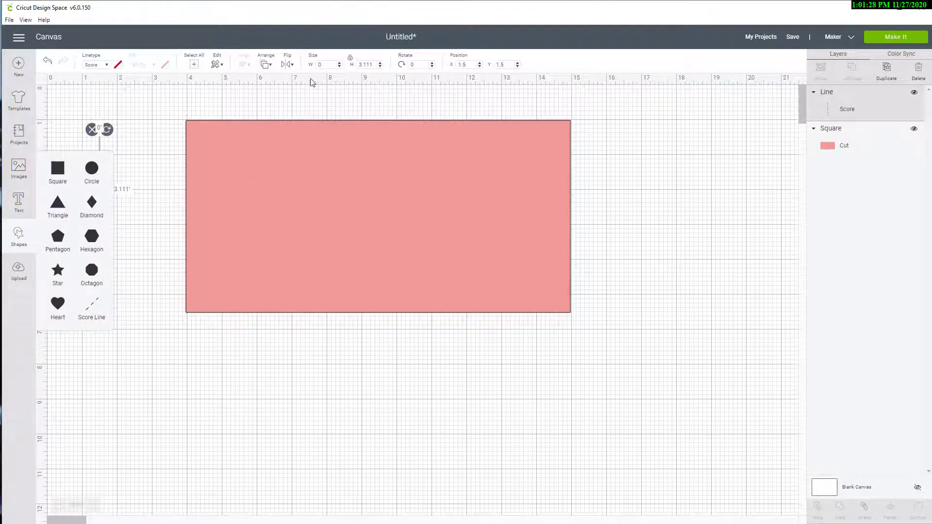
click(350, 59)
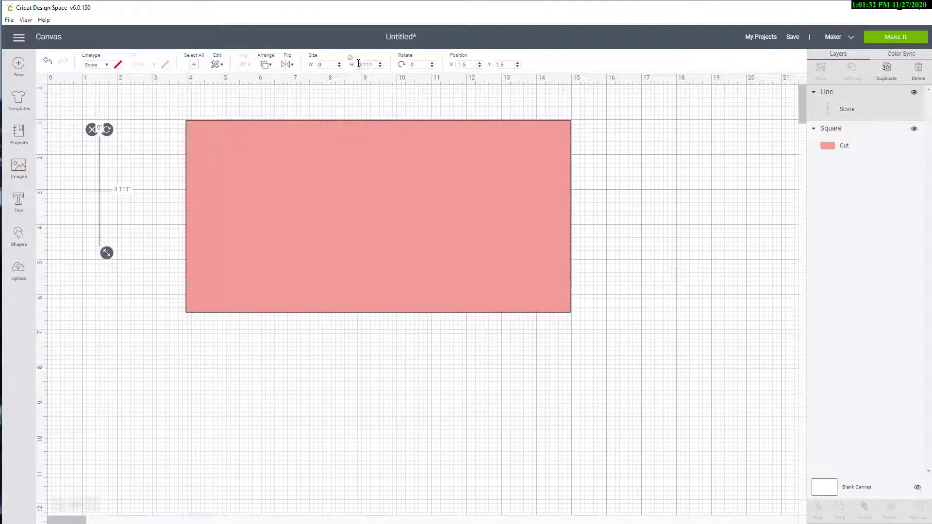
drag(359, 63, 372, 62)
text(5.5)
key(Tab)
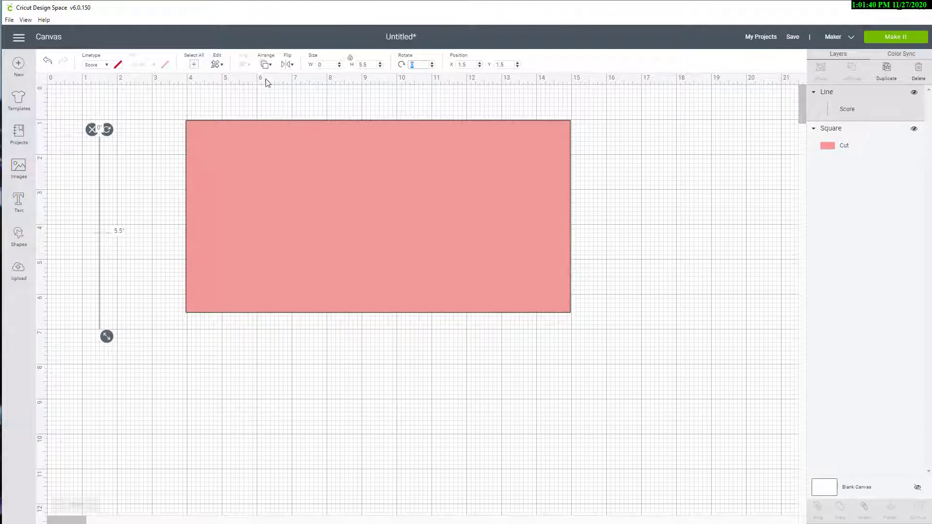
click(351, 59)
click(144, 286)
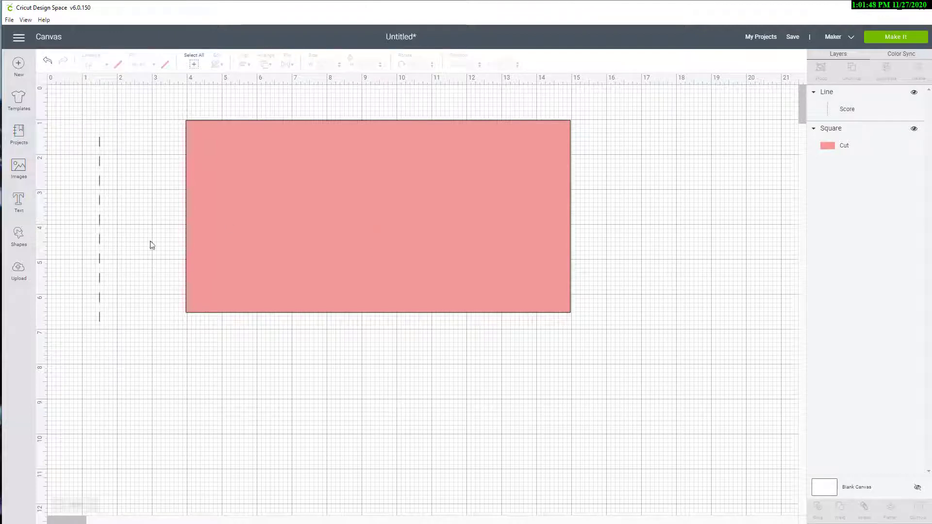
Center the score line horizontally and vertically on the pink rectangle.
drag(62, 100, 421, 361)
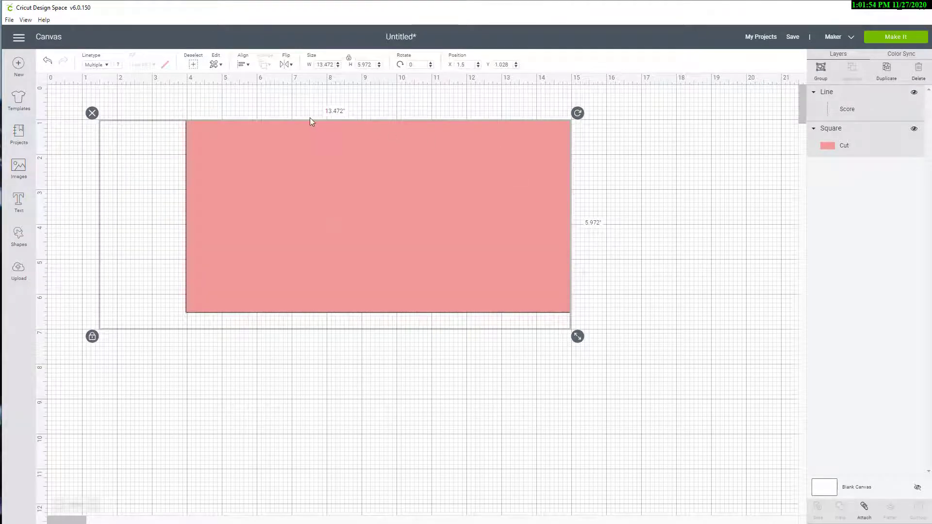
click(244, 65)
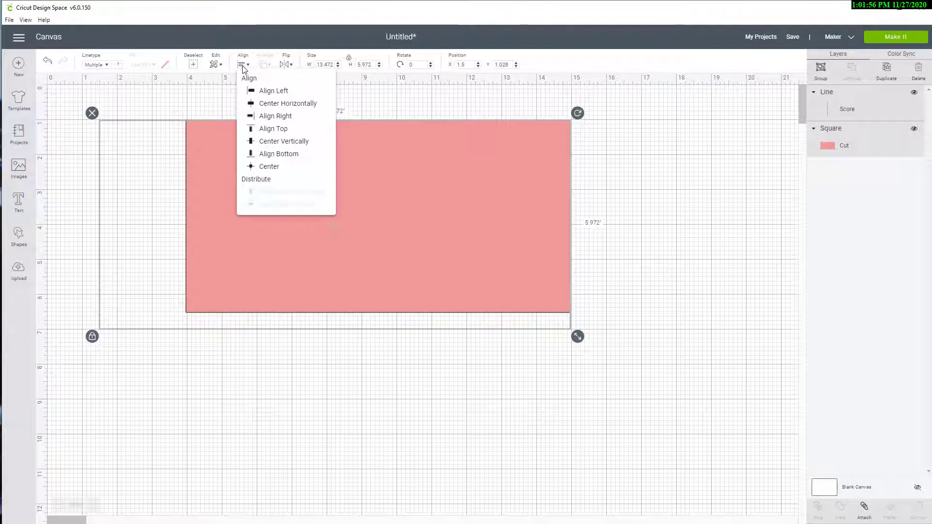
click(276, 103)
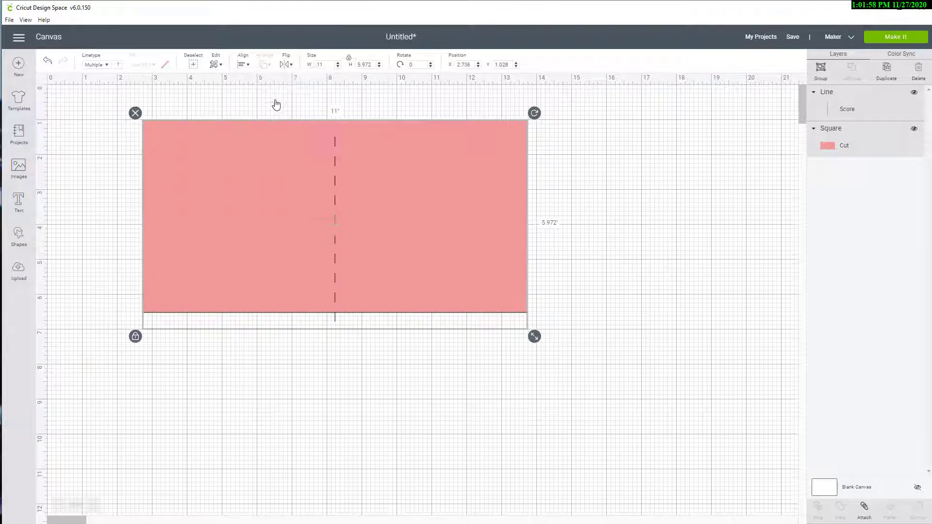
click(244, 64)
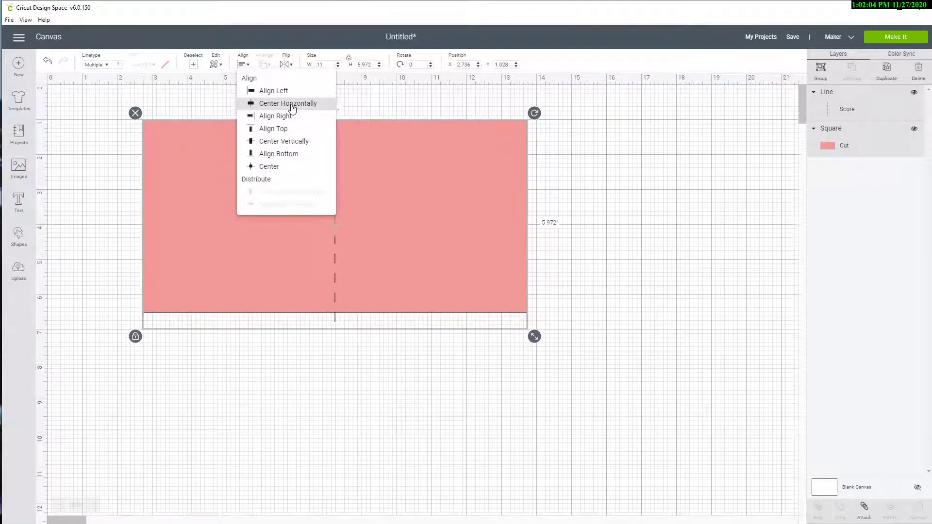
click(291, 141)
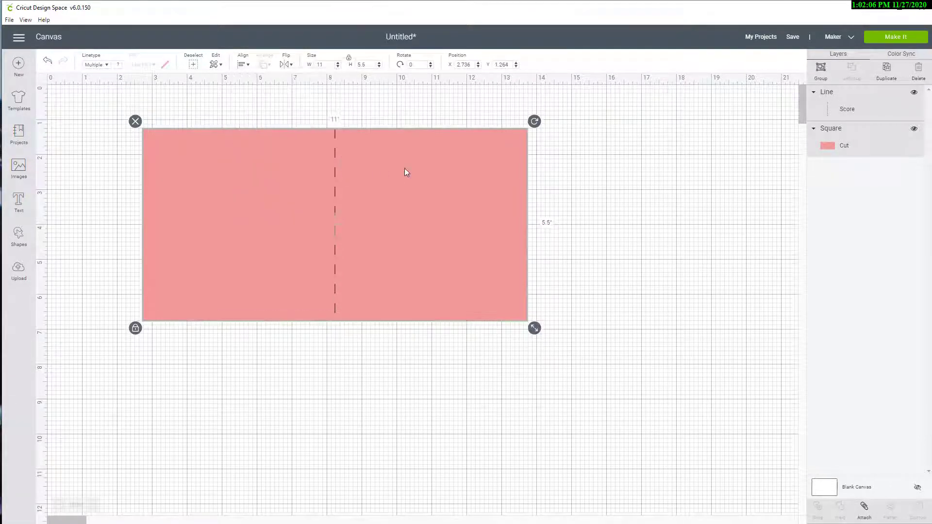
click(692, 309)
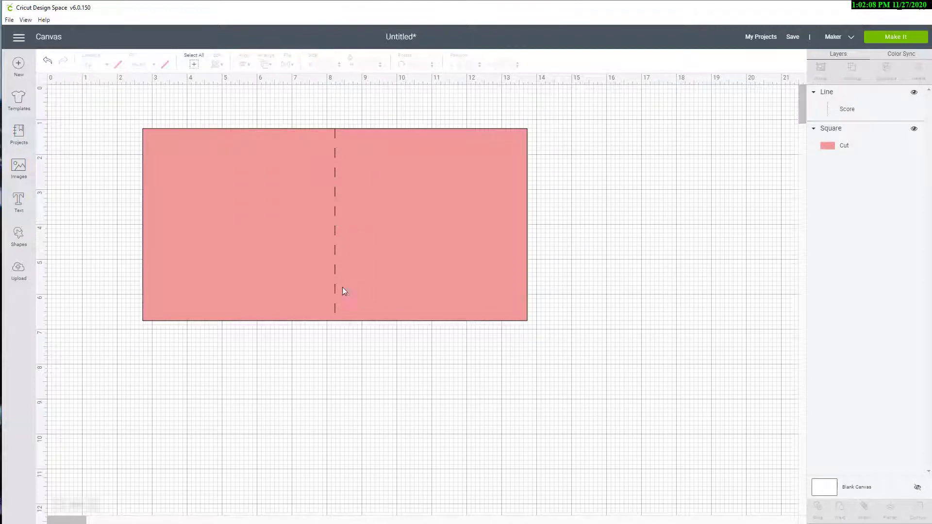
Group and attach the score line and pink rectangle, and move the card aside to about X 16.8, Y 5.8 inches.
drag(113, 103, 395, 345)
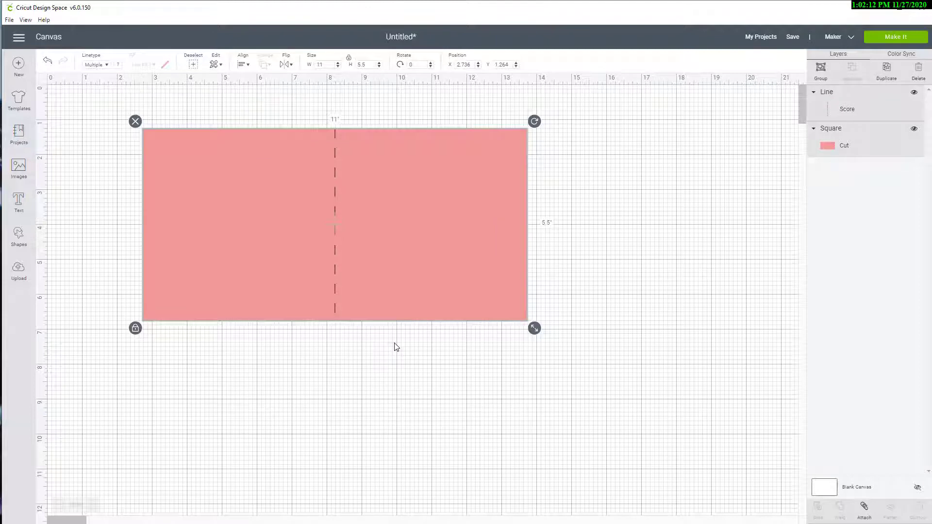
click(820, 68)
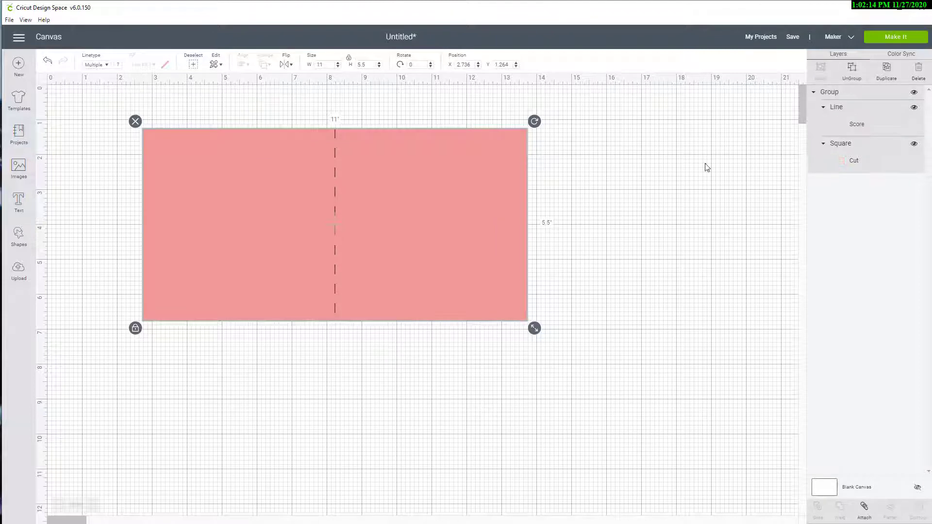
click(863, 511)
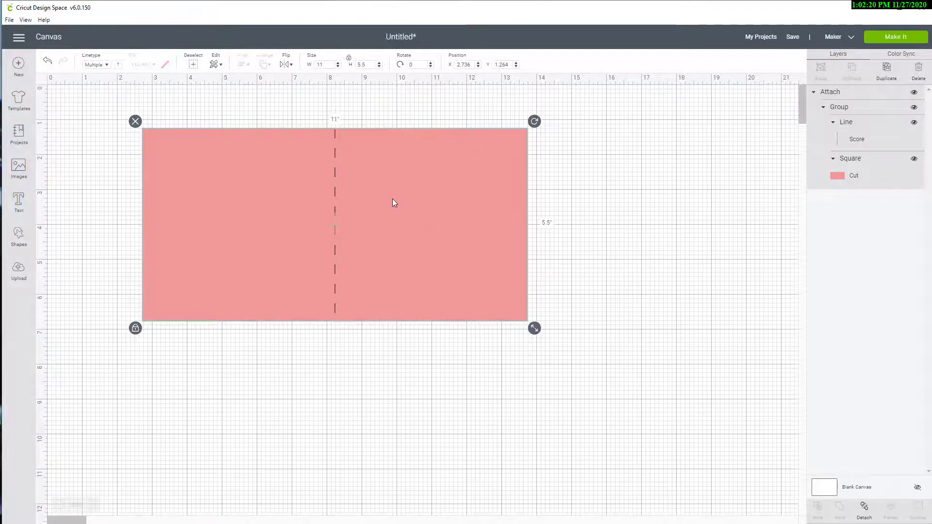
drag(394, 203, 368, 174)
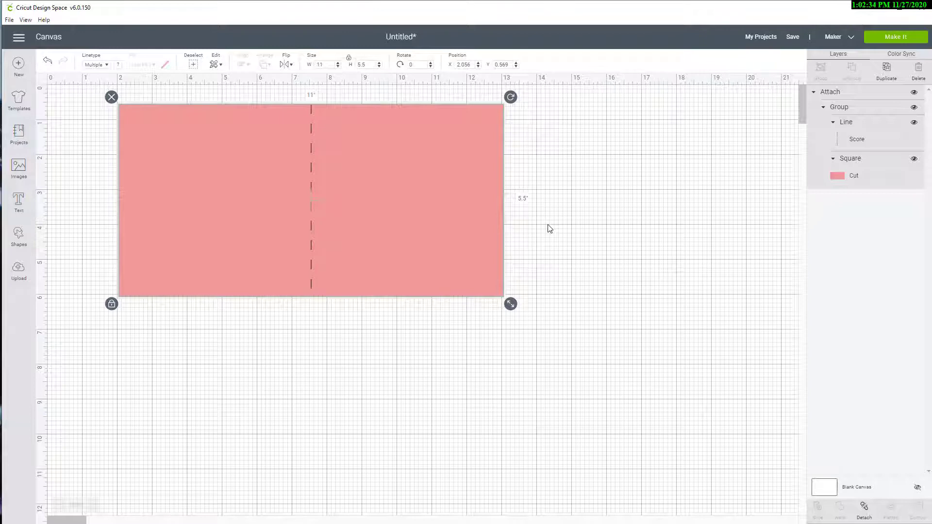
drag(225, 140, 733, 310)
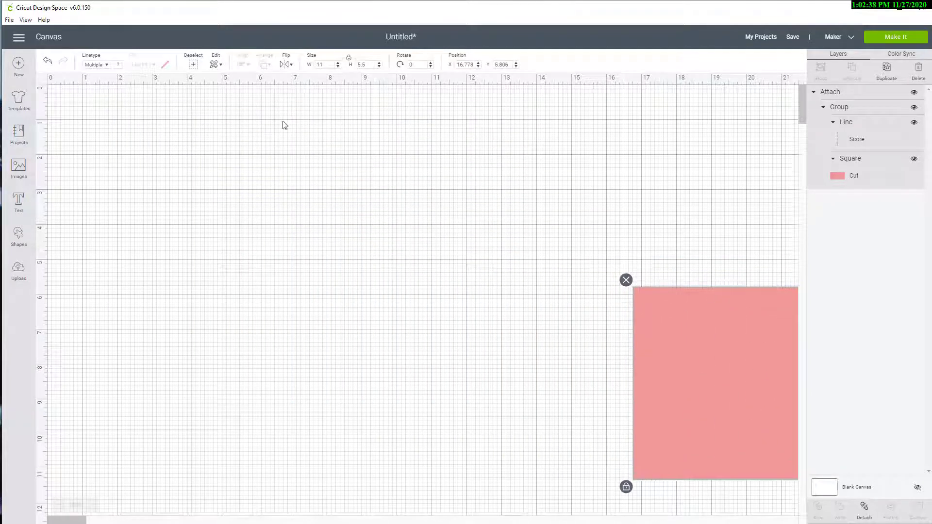
Add a circle to the empty canvas area and set its material color to light green.
click(20, 235)
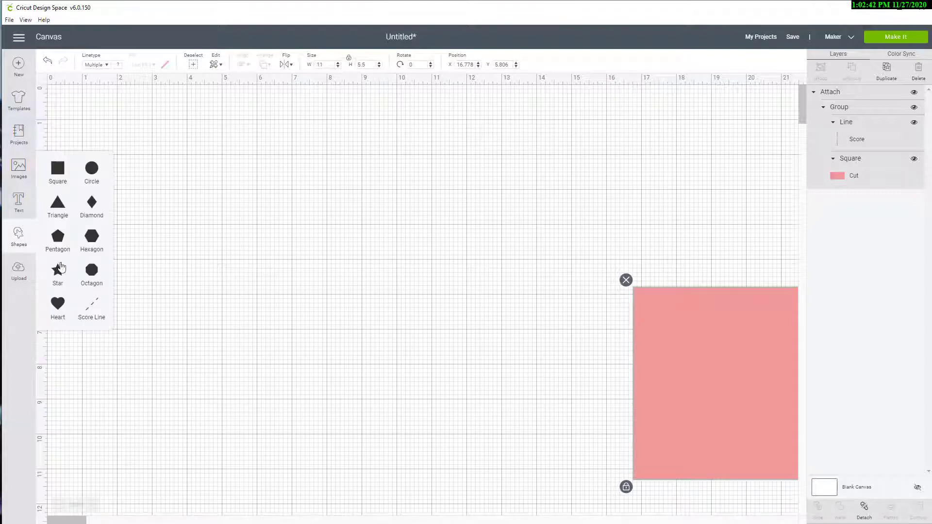
click(93, 172)
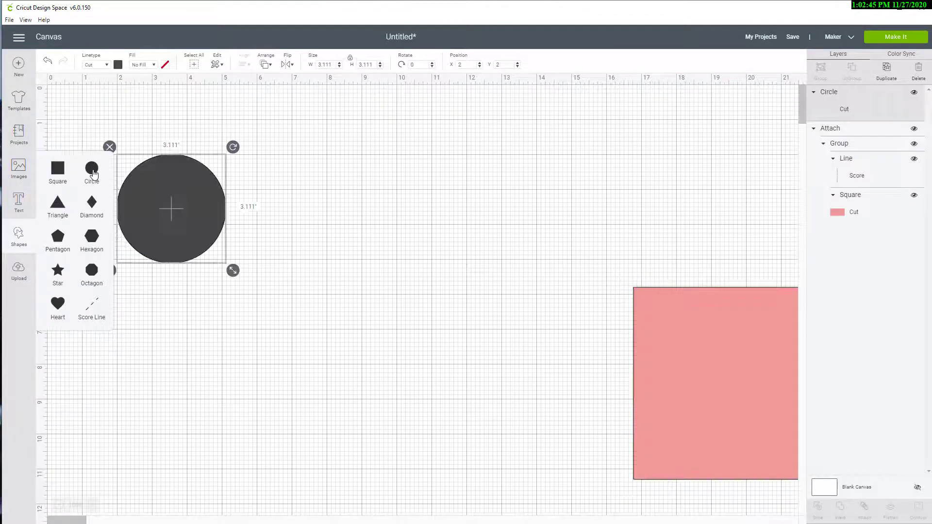
click(118, 65)
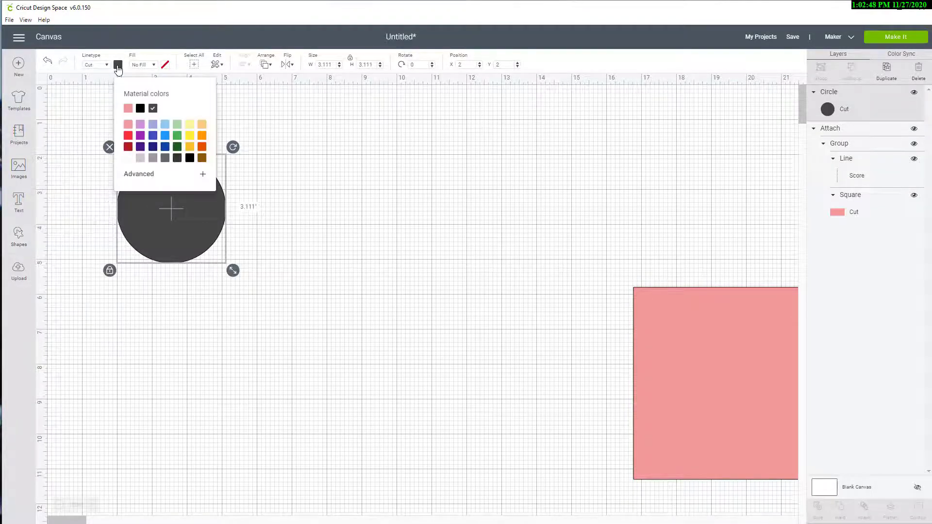
click(177, 124)
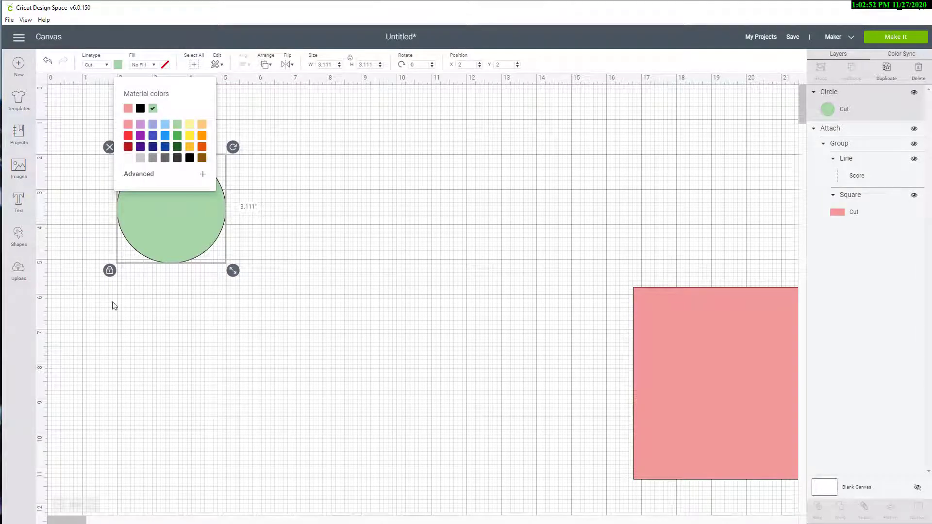
Unlock the green circle's proportions and stretch it into an oval 11 inches wide and 5.5 inches high.
click(110, 271)
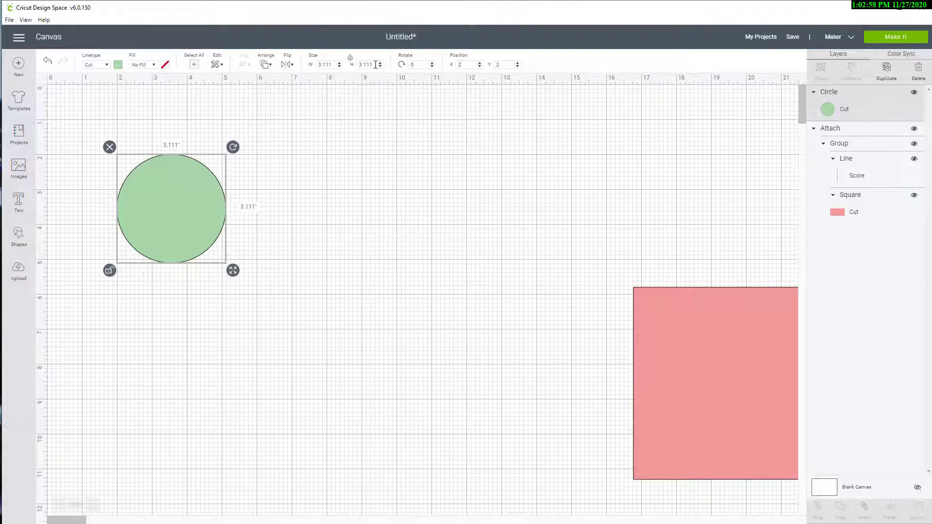
drag(375, 64, 362, 64)
text(5.5)
key(Return)
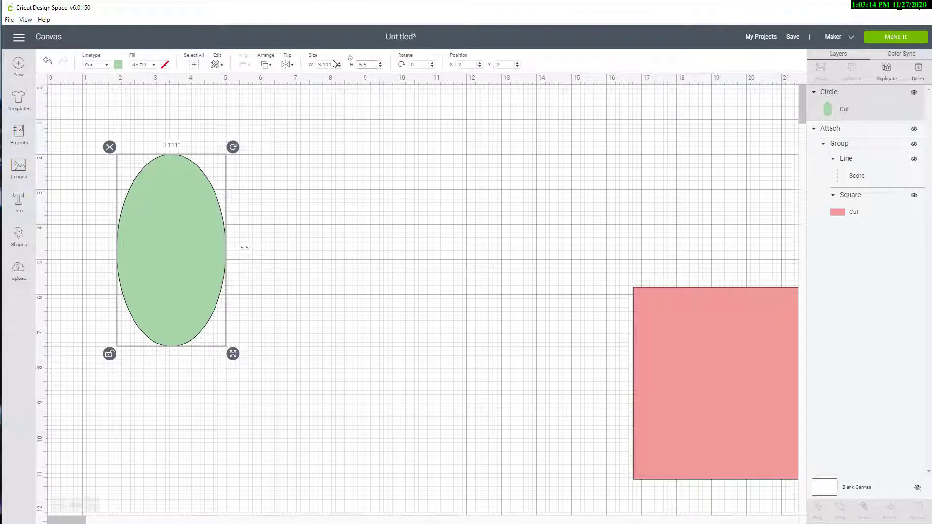
drag(333, 64, 304, 66)
text(11)
key(Tab)
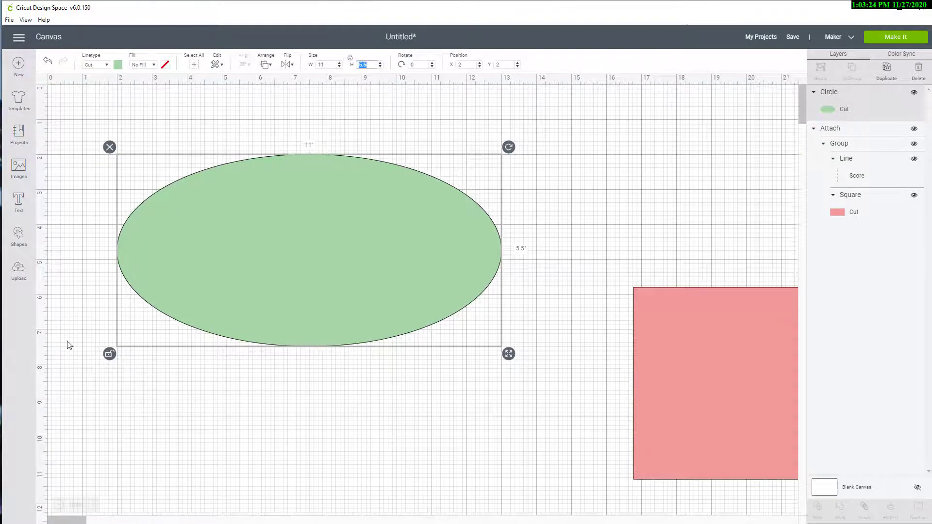
Add a score line to the canvas and set its height to 5.5 inches.
click(19, 235)
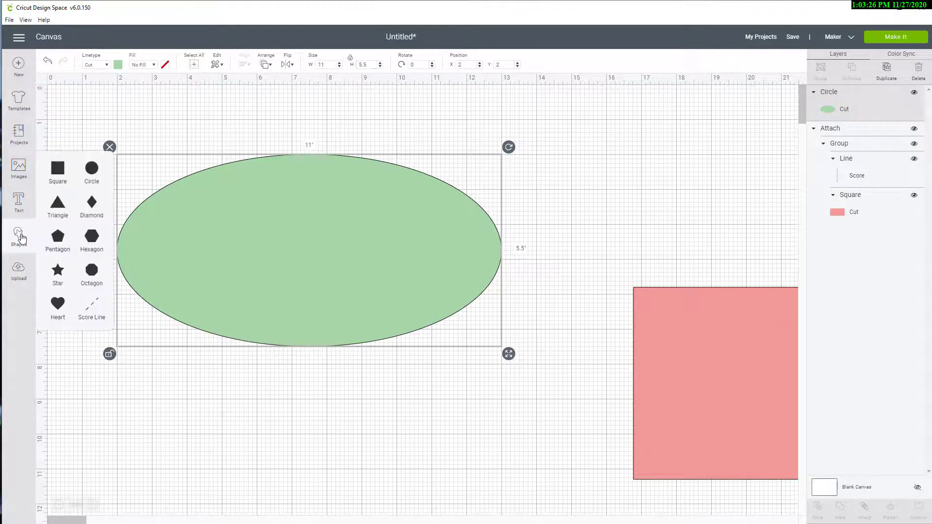
click(83, 304)
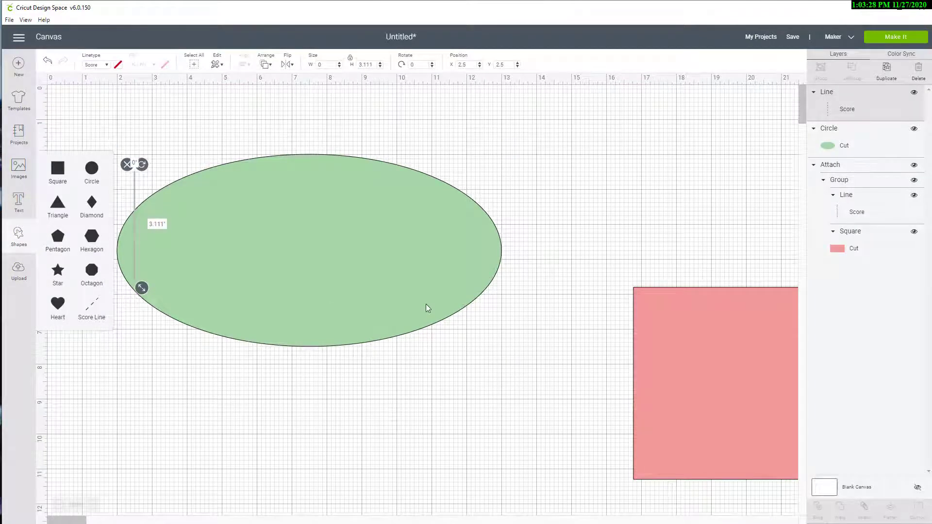
double_click(360, 64)
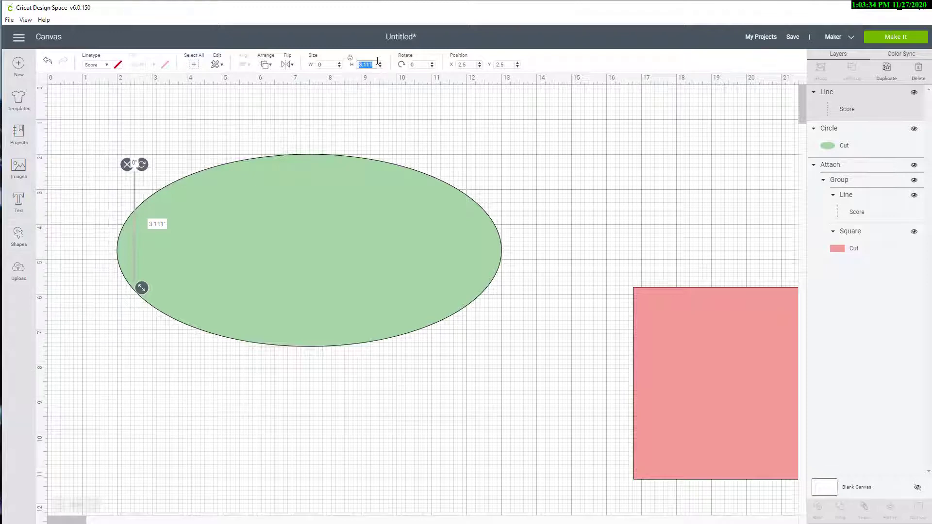
text(5.5)
key(Return)
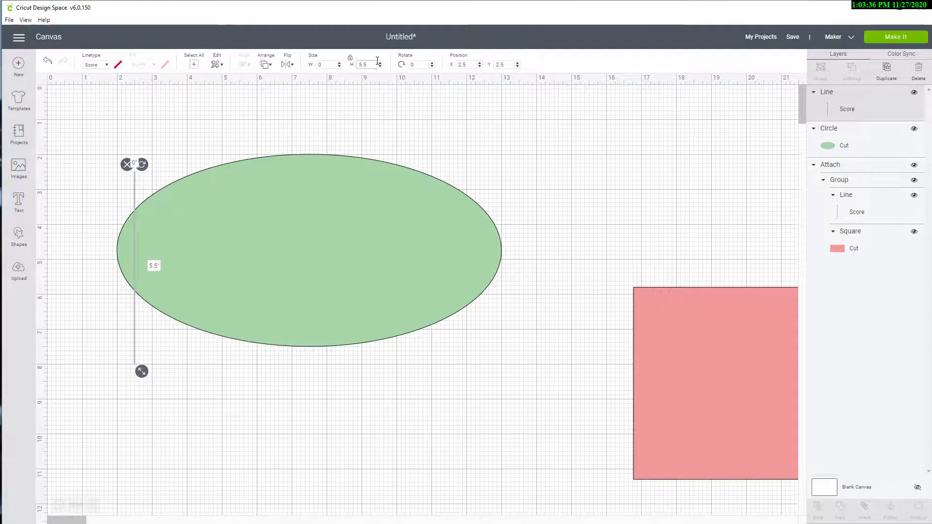
Center the new score line horizontally and vertically on the green oval.
drag(64, 119, 500, 384)
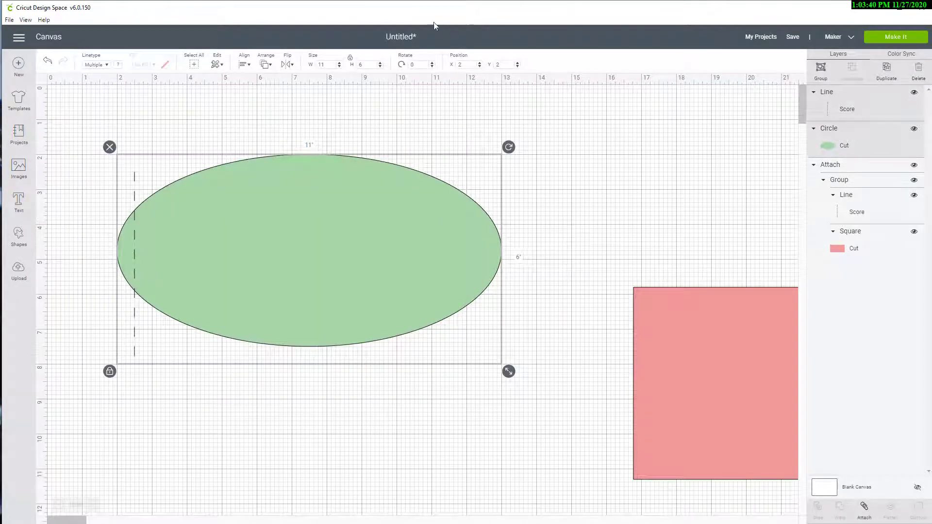
click(244, 64)
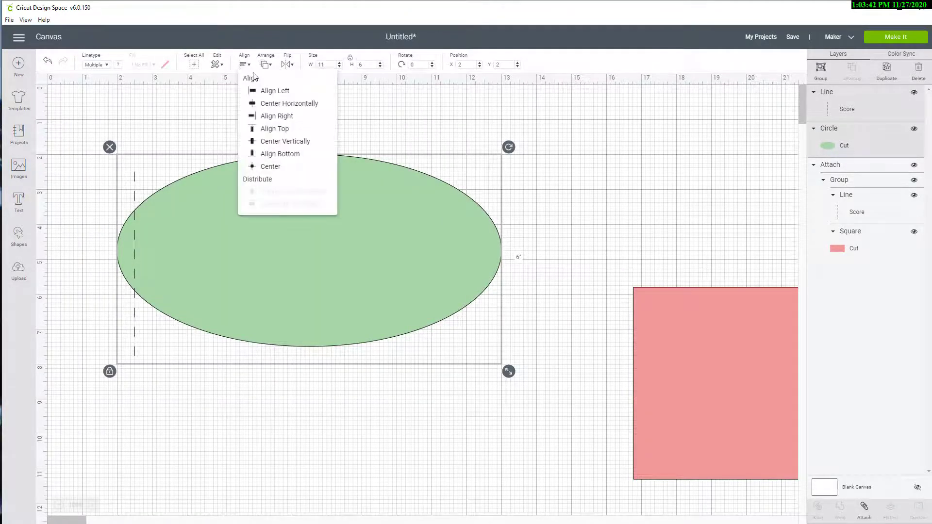
click(266, 103)
click(244, 65)
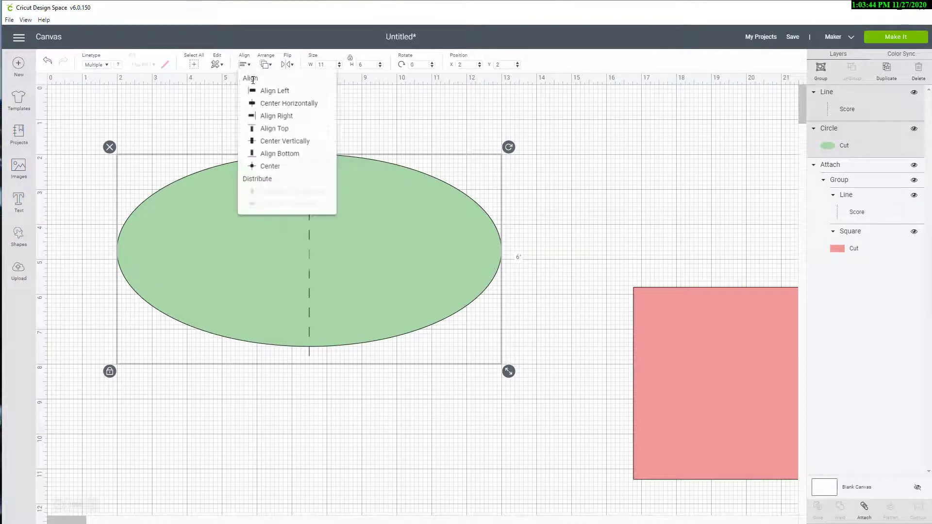
click(266, 142)
click(267, 388)
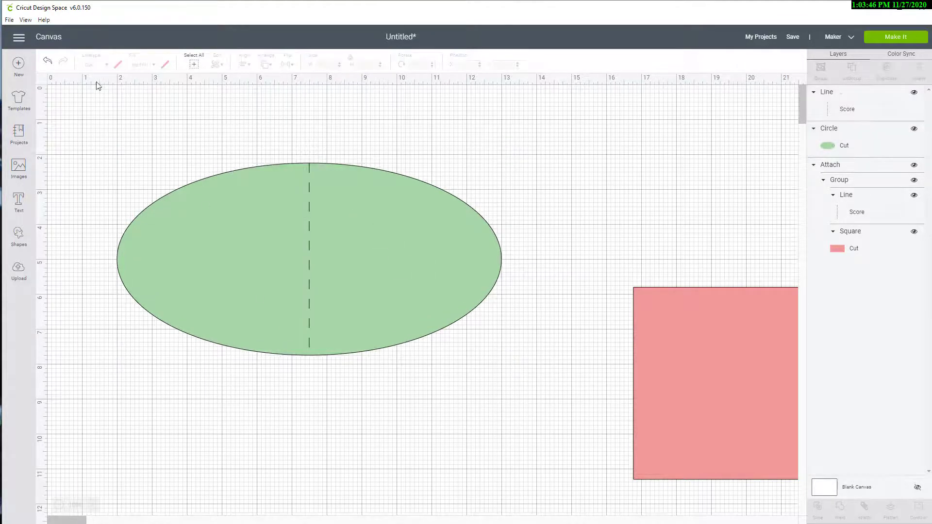
Group and attach the score line and green oval, and move the card aside to about X 13.1, Y 3.0 inches.
drag(115, 118, 399, 391)
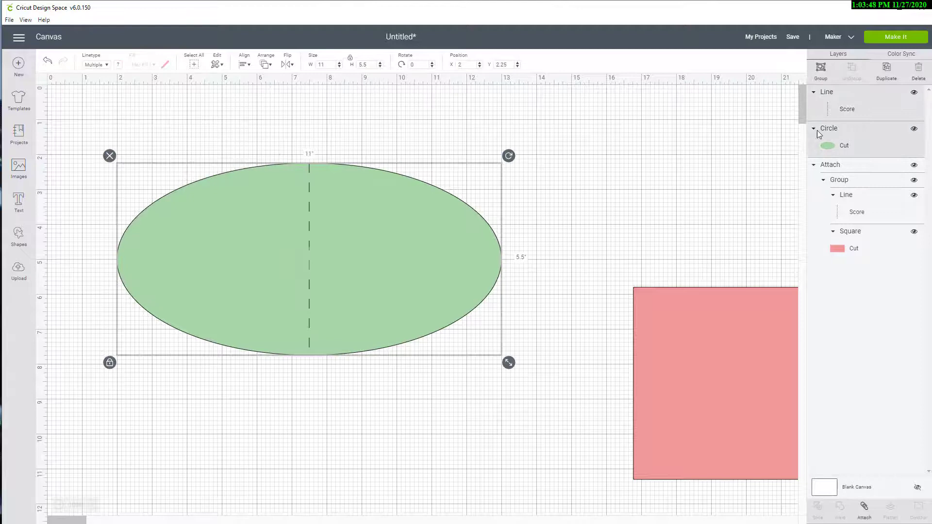
click(821, 68)
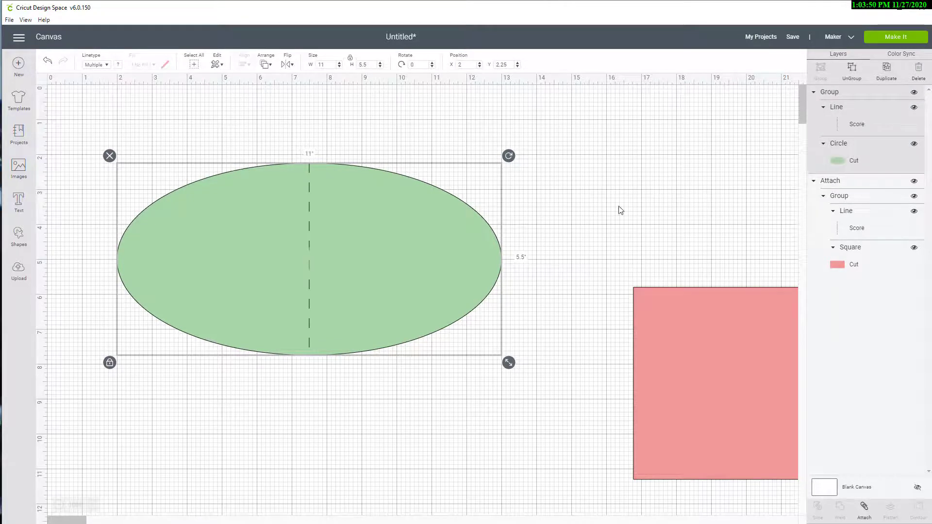
click(866, 510)
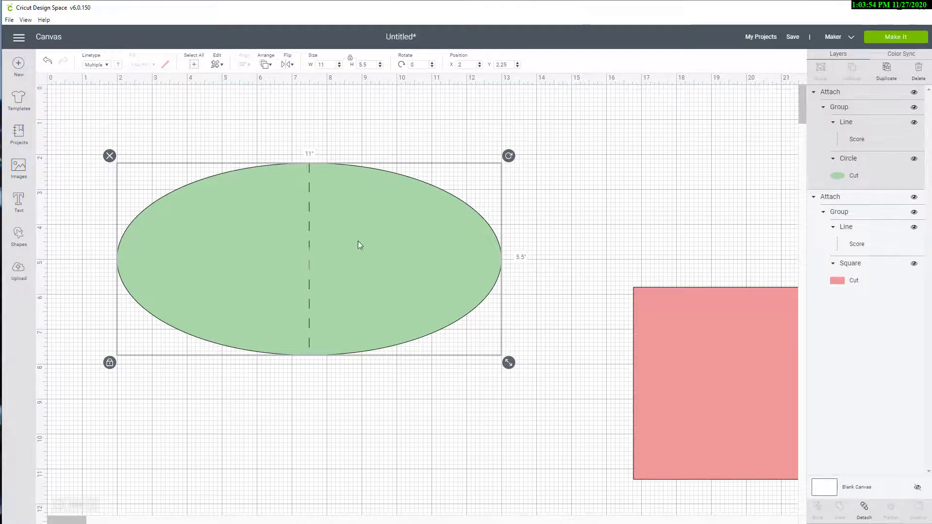
mouse_move(359, 245)
mouse_down()
mouse_move(409, 193)
mouse_move(370, 235)
mouse_up()
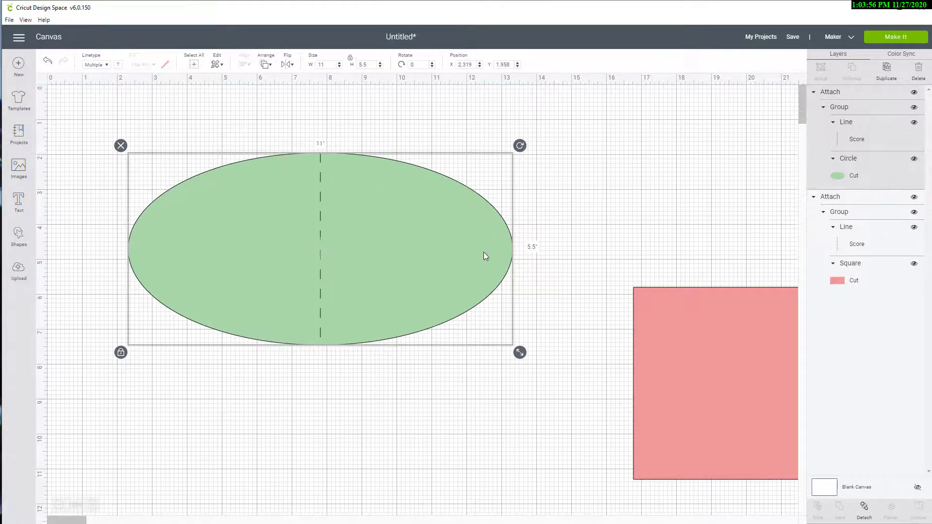
drag(420, 271, 726, 233)
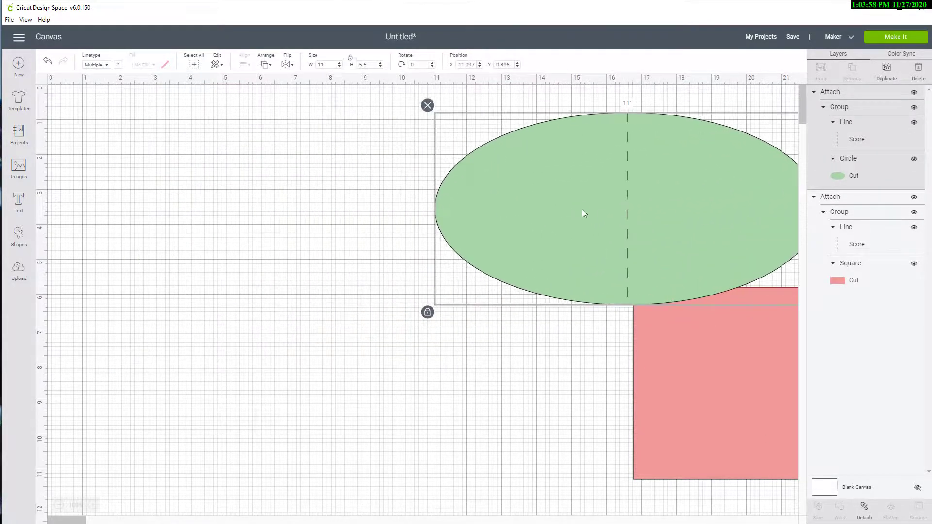
drag(571, 175, 639, 252)
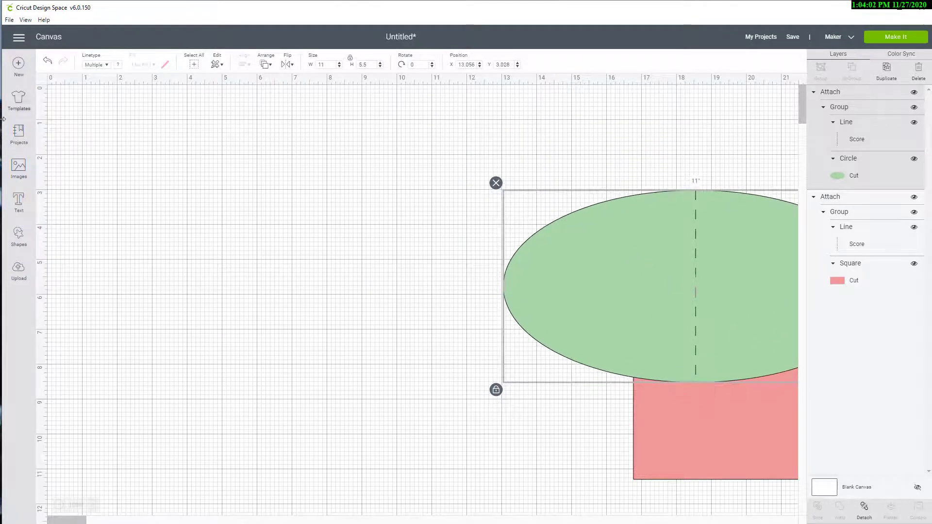
Add a light periwinkle-blue octagon to the empty canvas area, placed at about X 1.7, Y 2.5 inches.
click(20, 237)
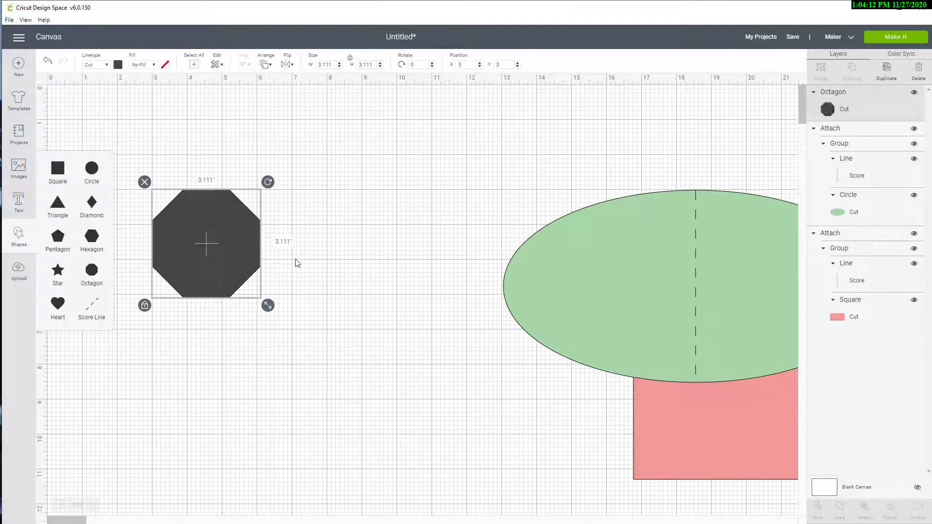
click(118, 64)
click(153, 125)
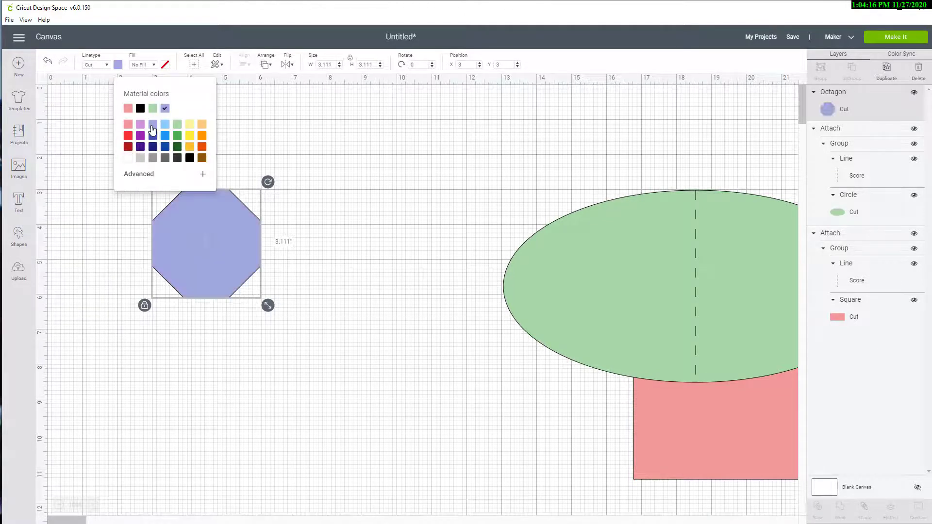
drag(230, 236, 184, 218)
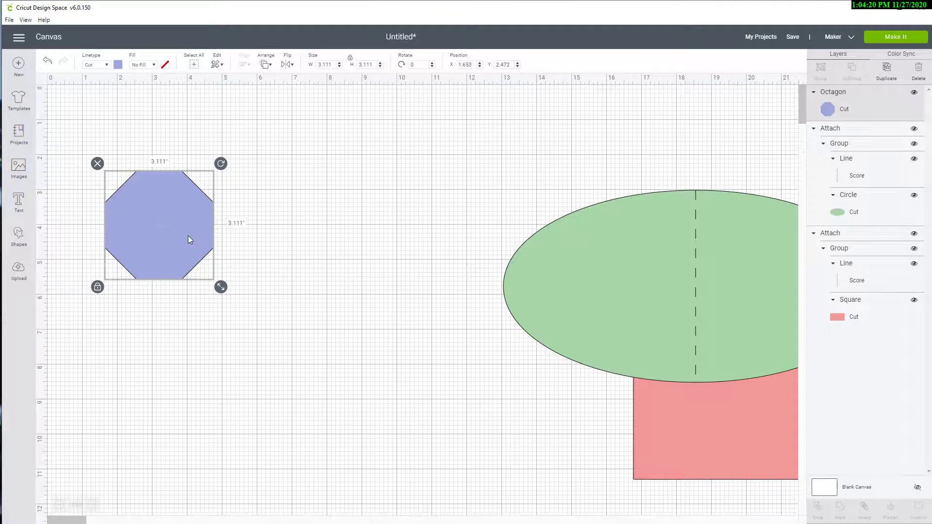
Unlock the octagon's proportions, size it to 5.5 by 5.5 inches, and move it to about X 1.0, Y 0.8 inches.
click(349, 62)
drag(319, 64, 331, 65)
text(5.5)
key(Tab)
text(5)
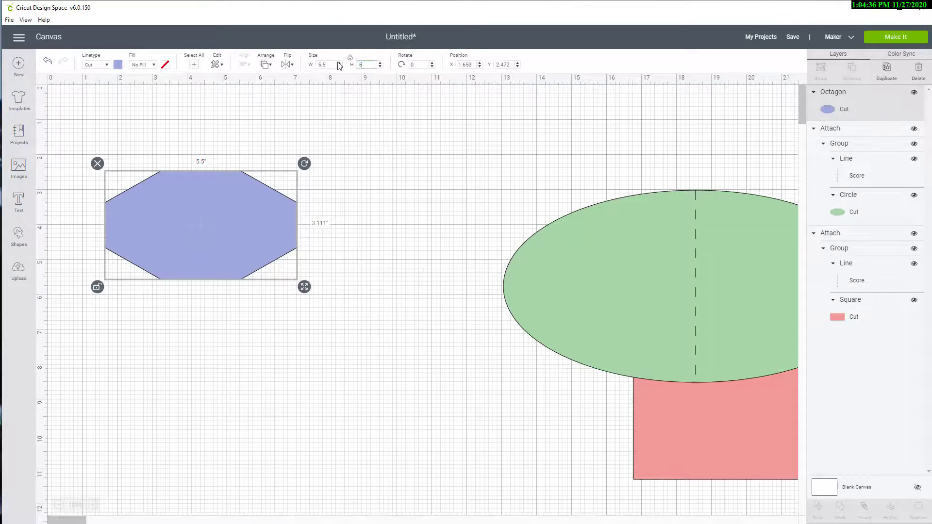
text(.5)
key(Return)
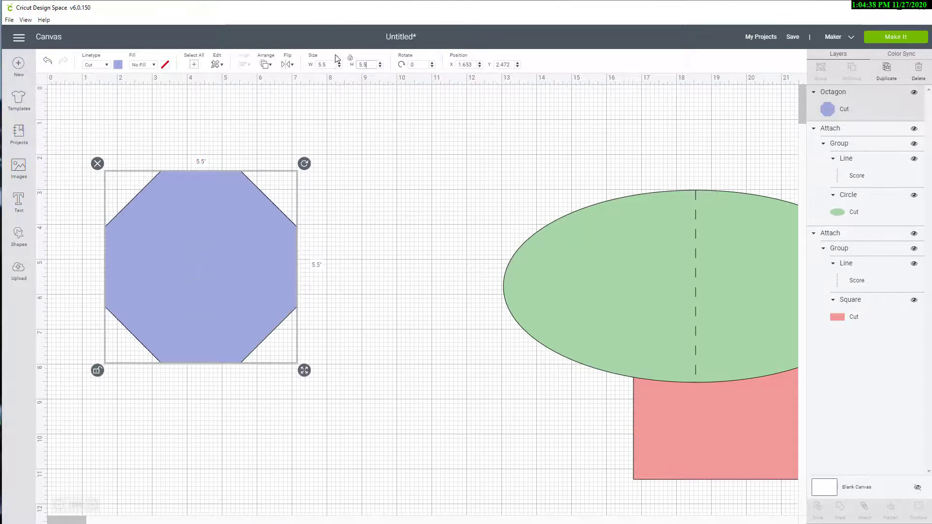
drag(201, 262, 175, 202)
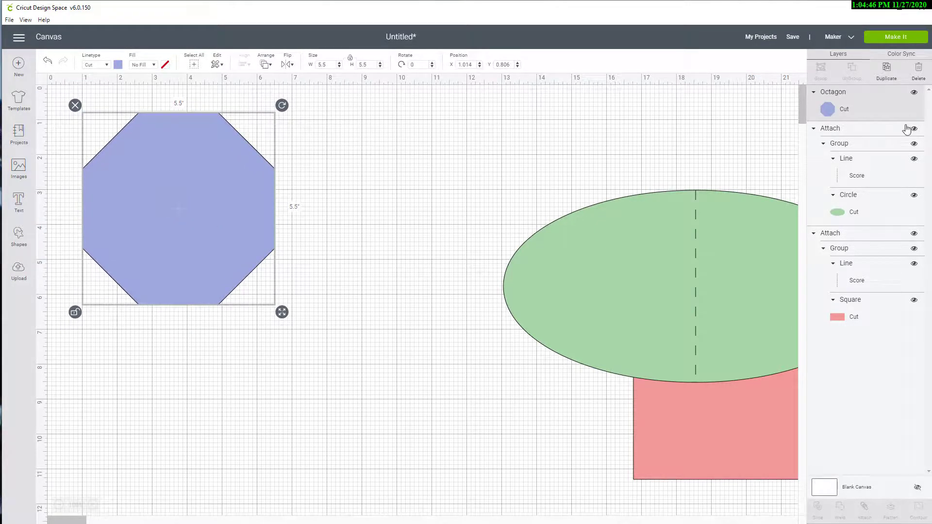
Duplicate the octagon and place the copy just right of the original at about X 6.7, Y 0.8 inches.
click(886, 67)
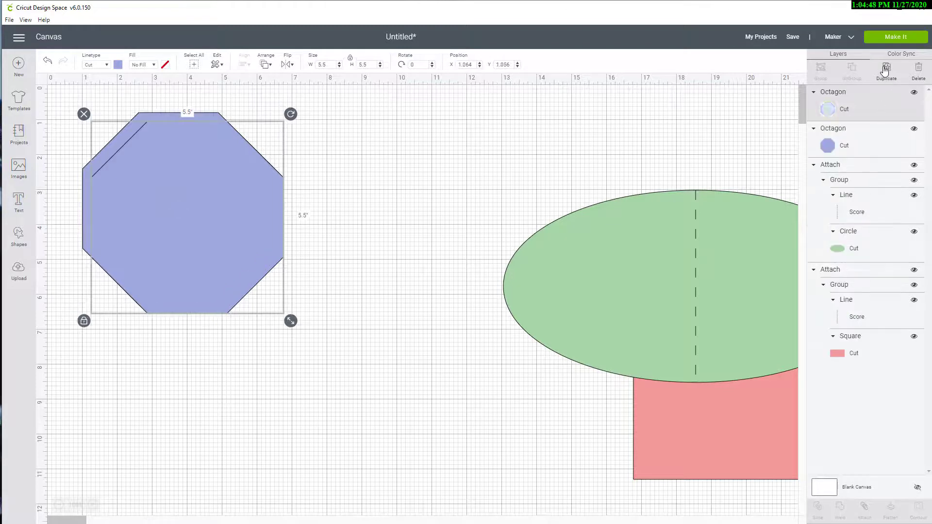
drag(217, 231, 371, 220)
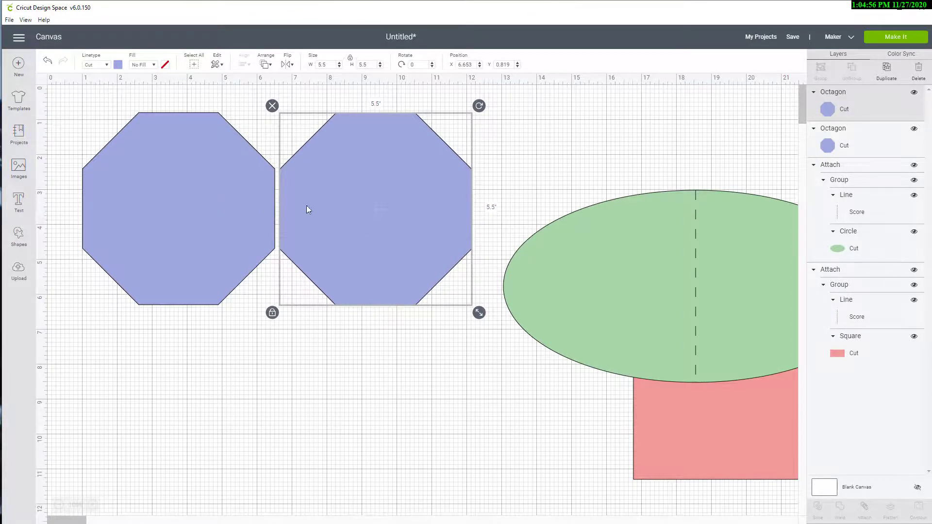
click(300, 360)
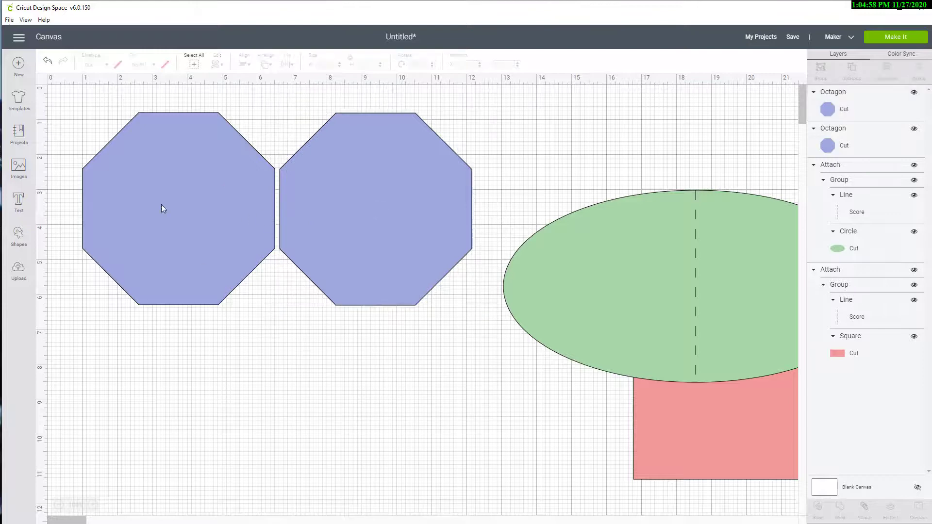
Align the top edges of the two octagons.
drag(95, 104, 399, 338)
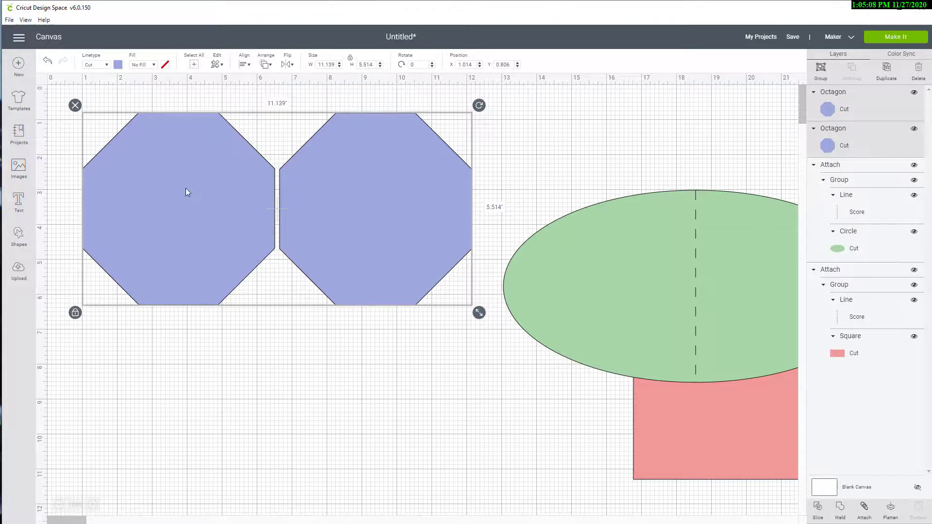
click(243, 66)
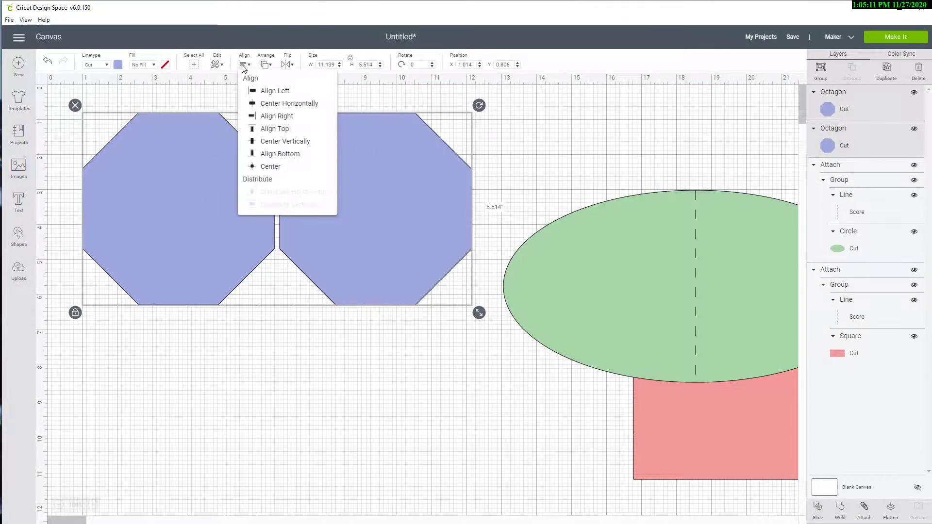
click(272, 130)
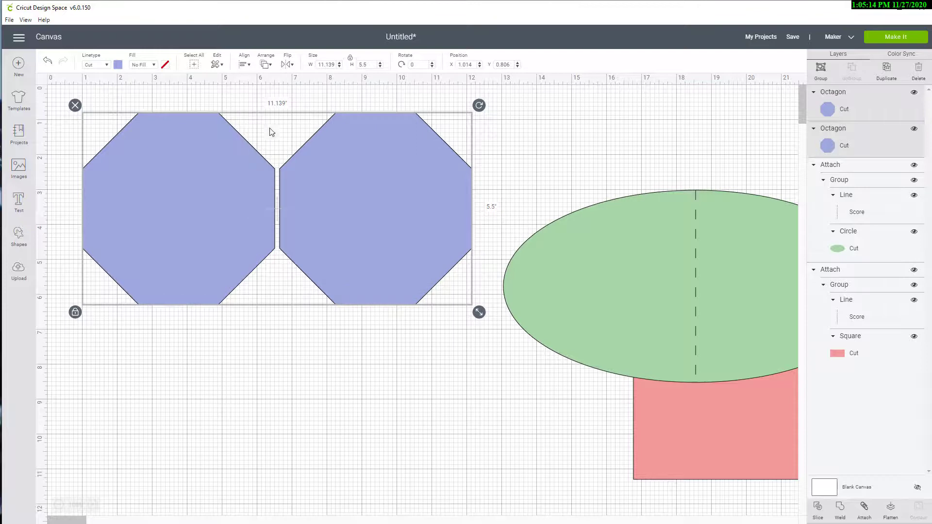
click(364, 363)
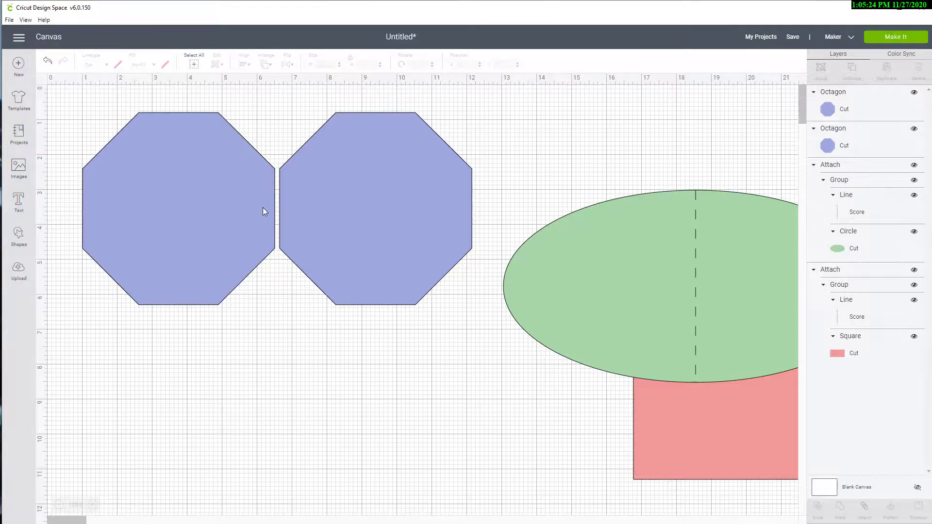
Position the original octagon exactly at X 1, Y 1 inch.
click(170, 169)
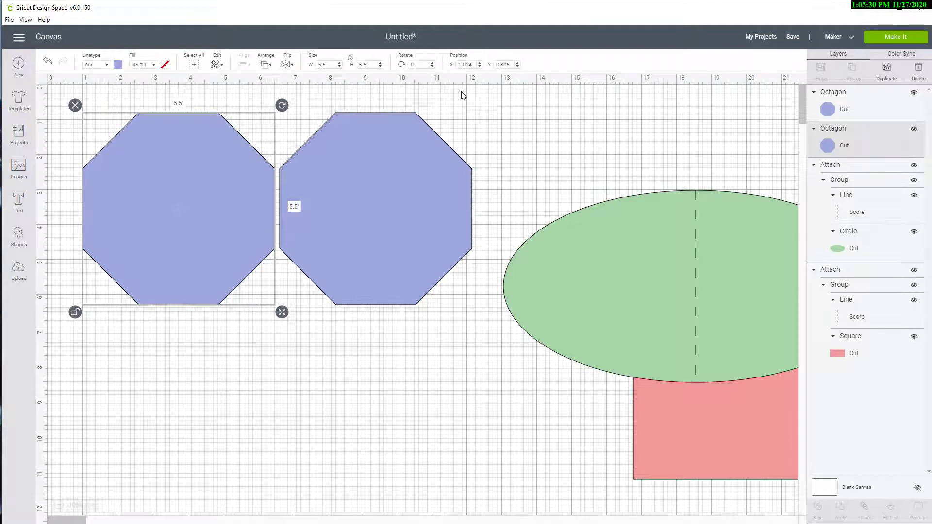
click(474, 64)
text(1)
key(Tab)
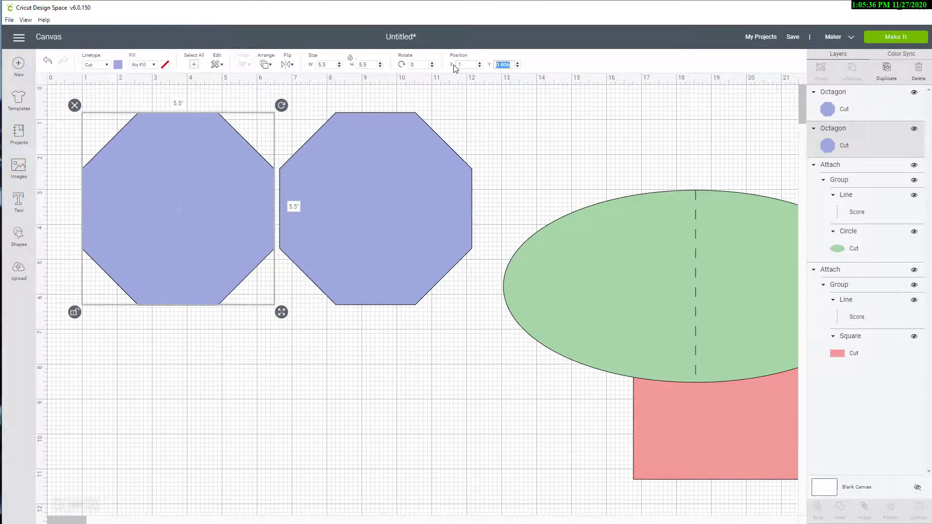
text(1)
key(Return)
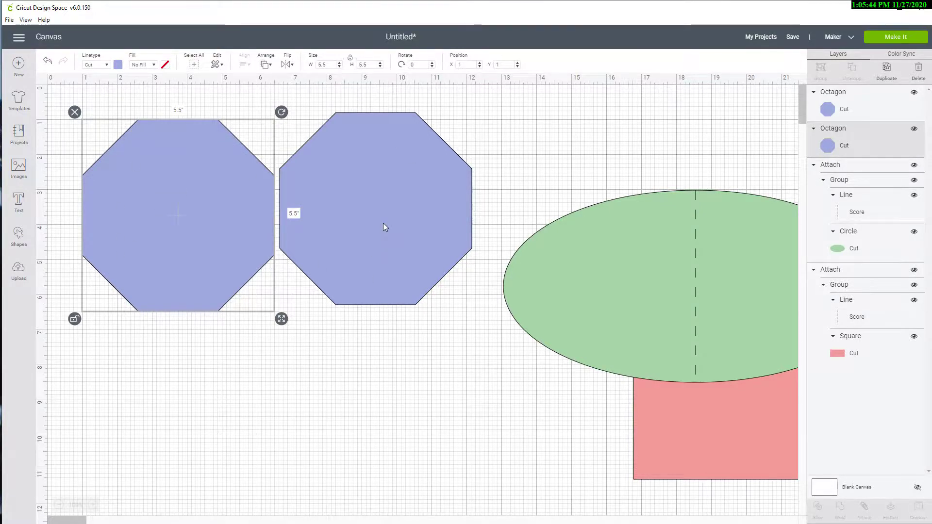
Position the duplicate octagon at X 6.5, Y 1 inch so it abuts the original's side.
click(382, 205)
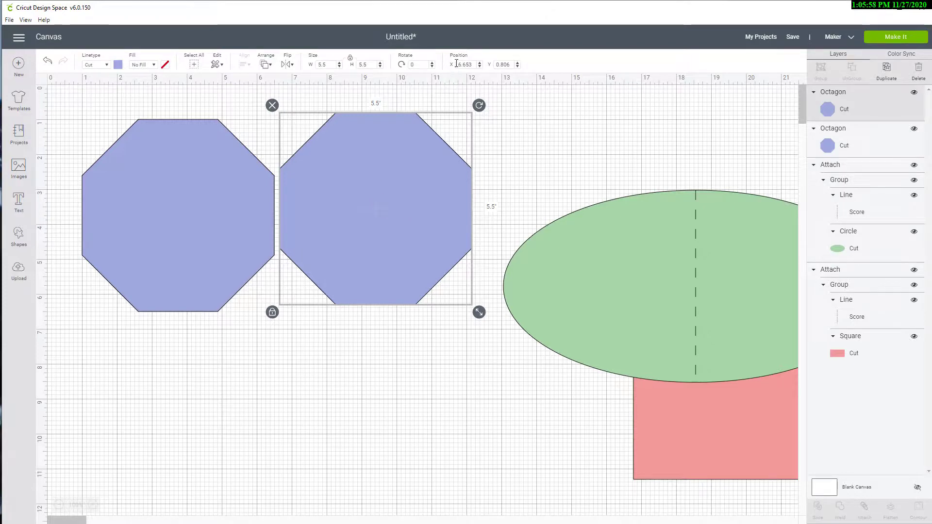
drag(456, 63, 482, 68)
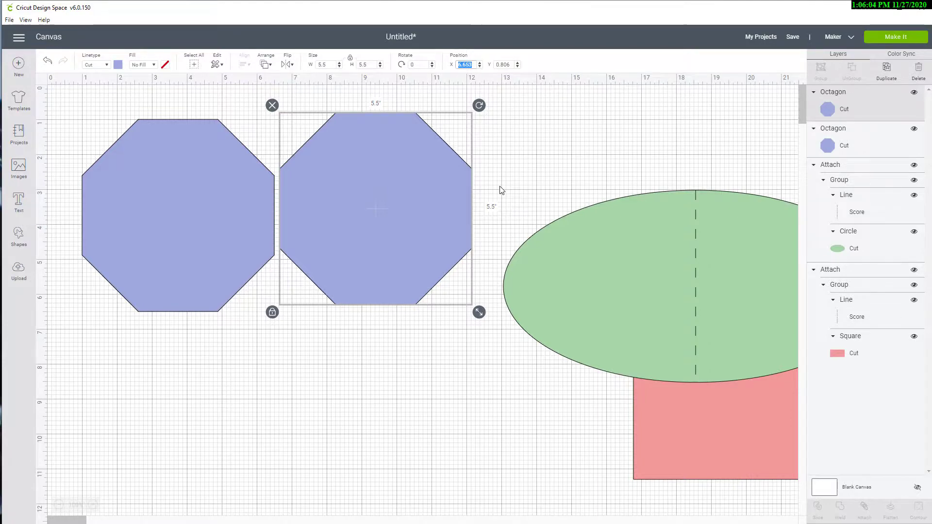
text(6.5)
key(Return)
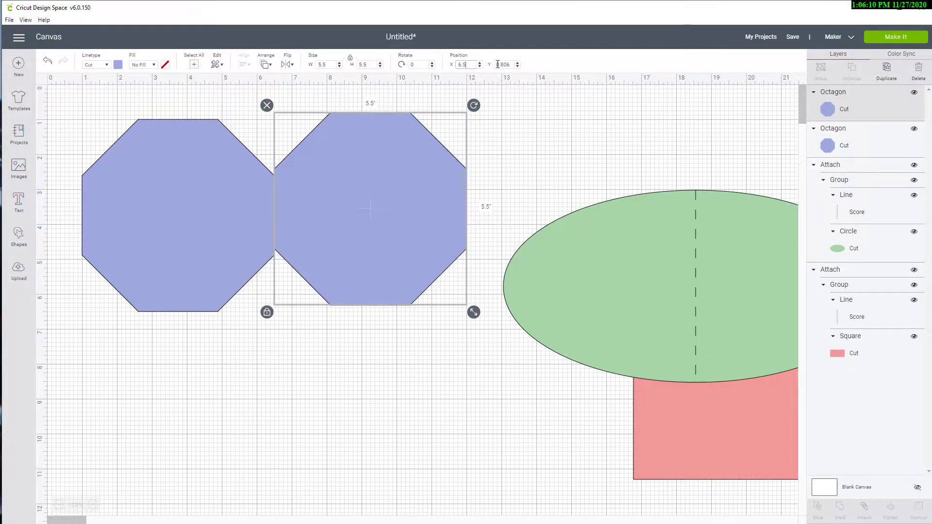
drag(497, 65, 515, 64)
text(1)
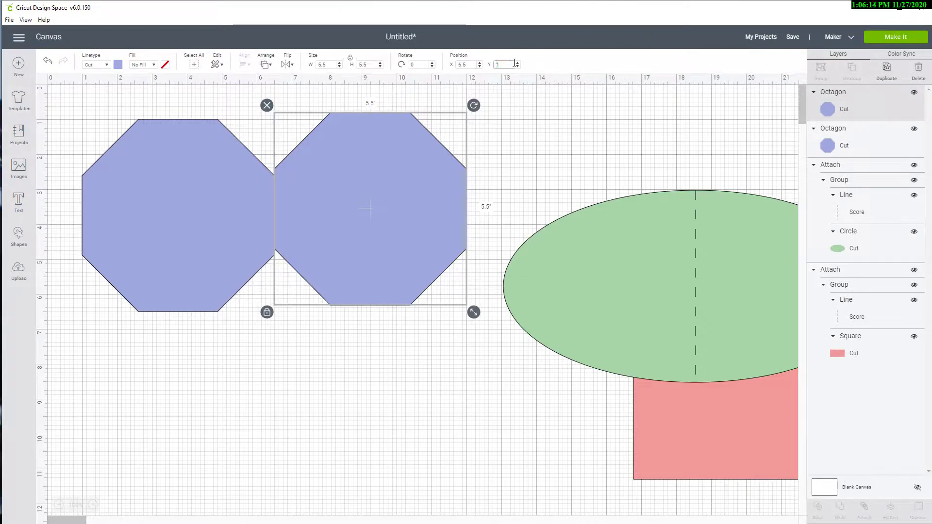
key(Return)
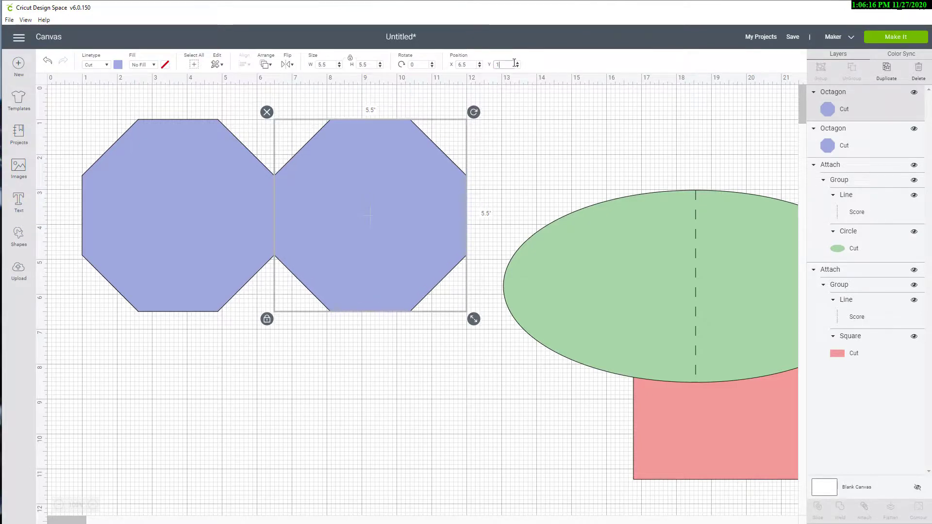
Weld the two adjoining octagons into a single double-octagon shape.
click(335, 416)
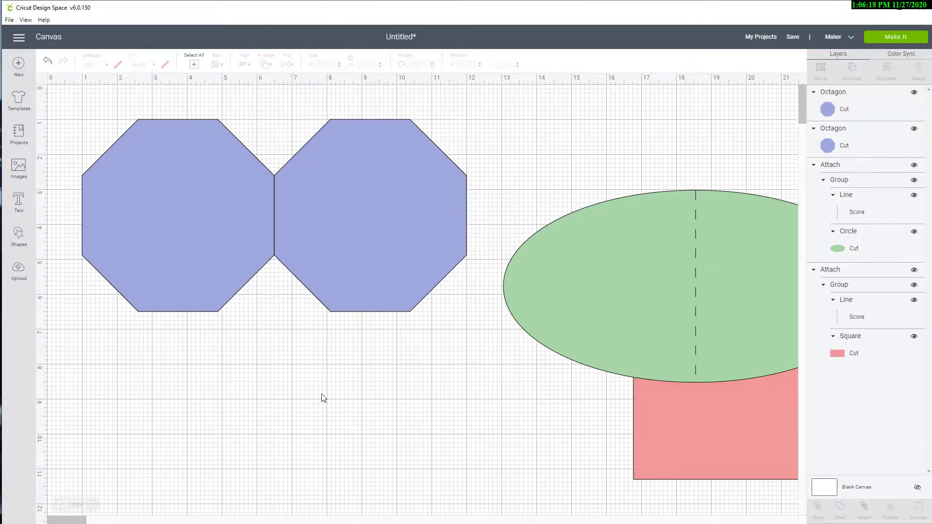
drag(80, 110, 461, 342)
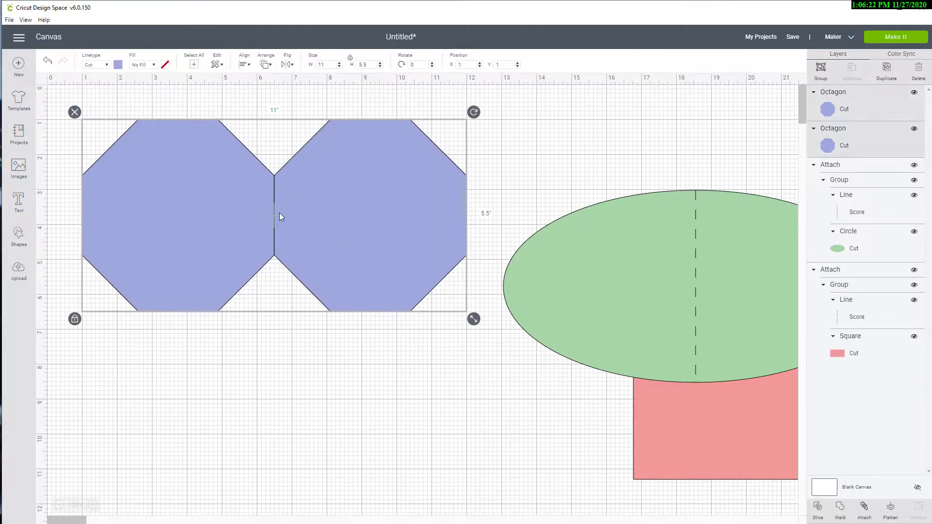
click(840, 507)
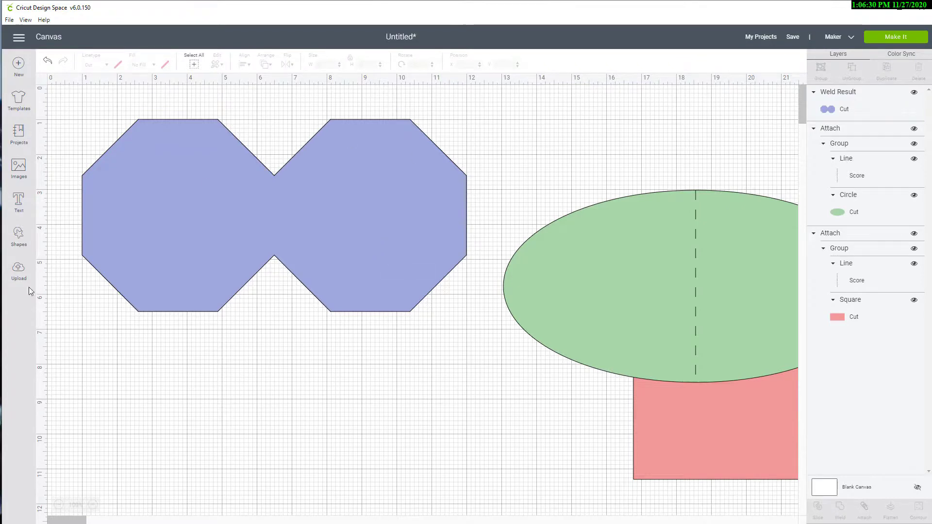
Add a score line about 2.17 inches tall at about X 6.5, Y 2.7 inches, spanning the junction between the welded octagons.
click(20, 238)
click(92, 310)
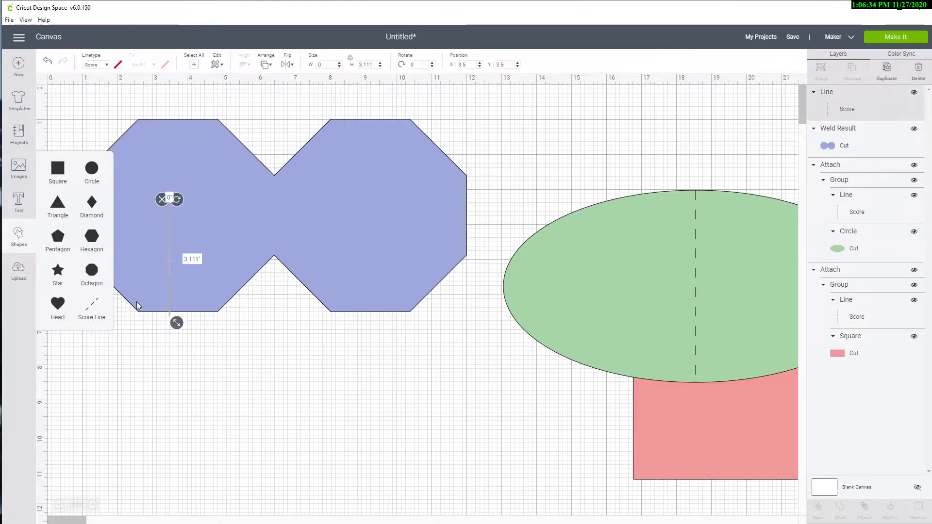
drag(169, 277, 275, 253)
drag(281, 295, 281, 266)
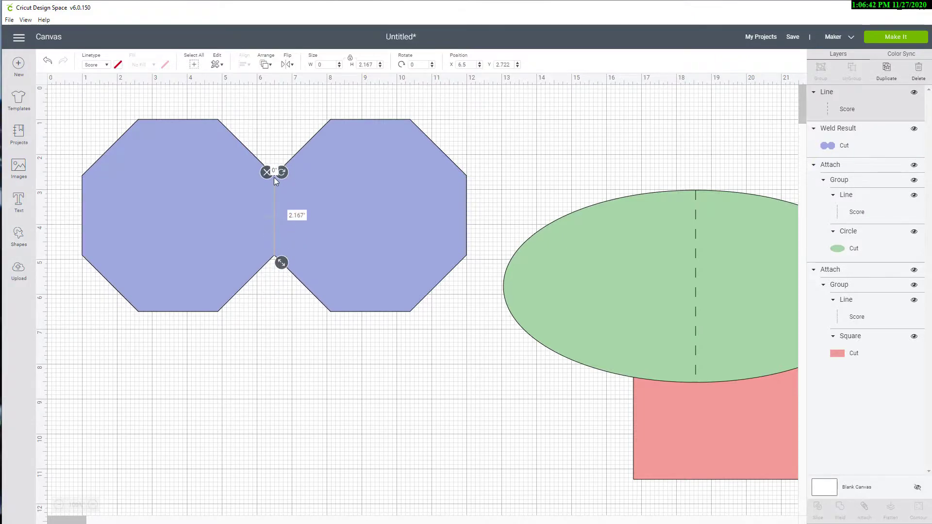
click(288, 357)
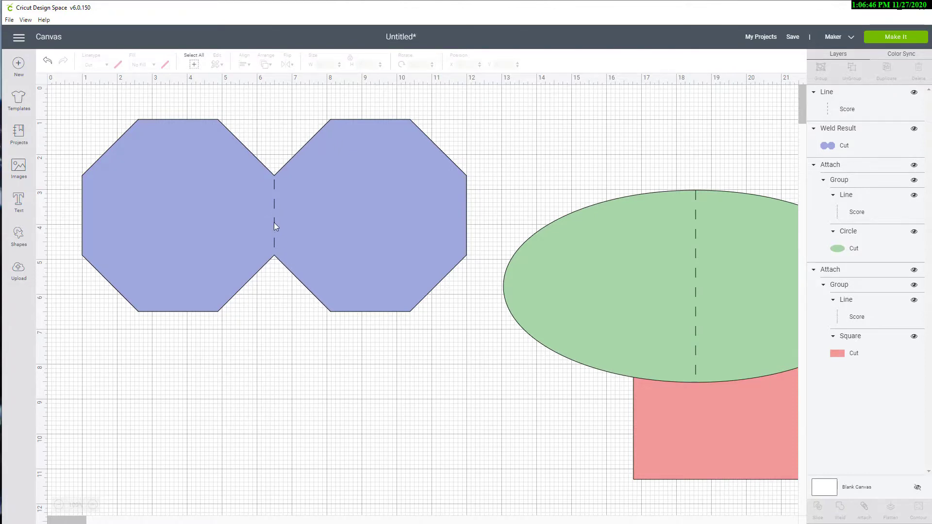
click(275, 208)
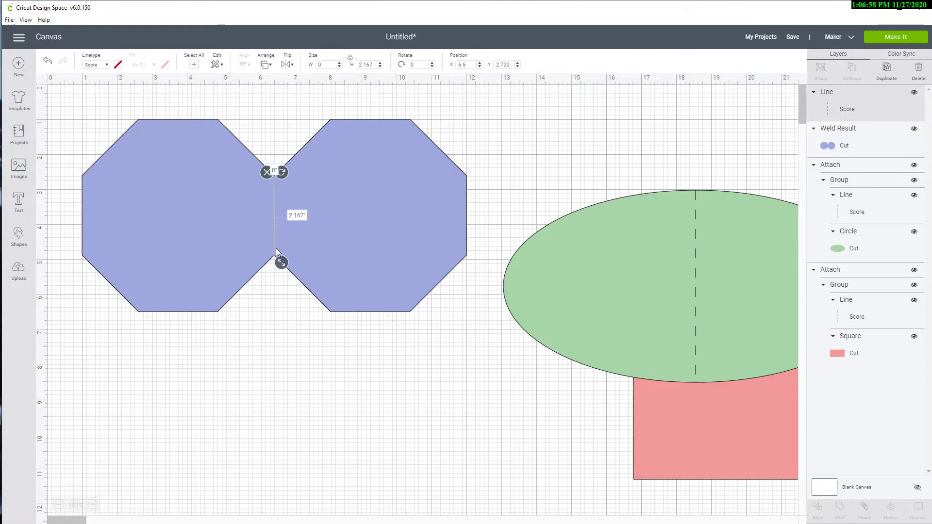
click(281, 339)
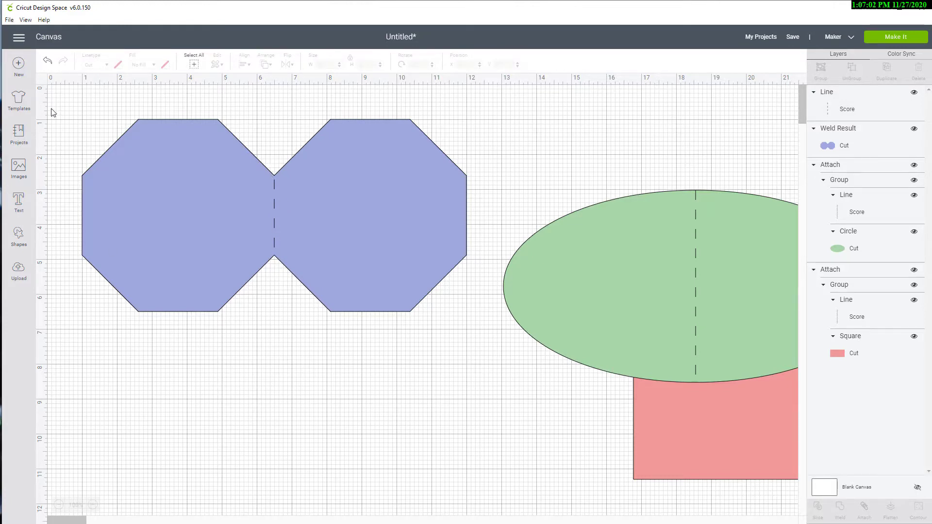
Group the score line with the welded double octagon and attach them.
drag(57, 100, 440, 324)
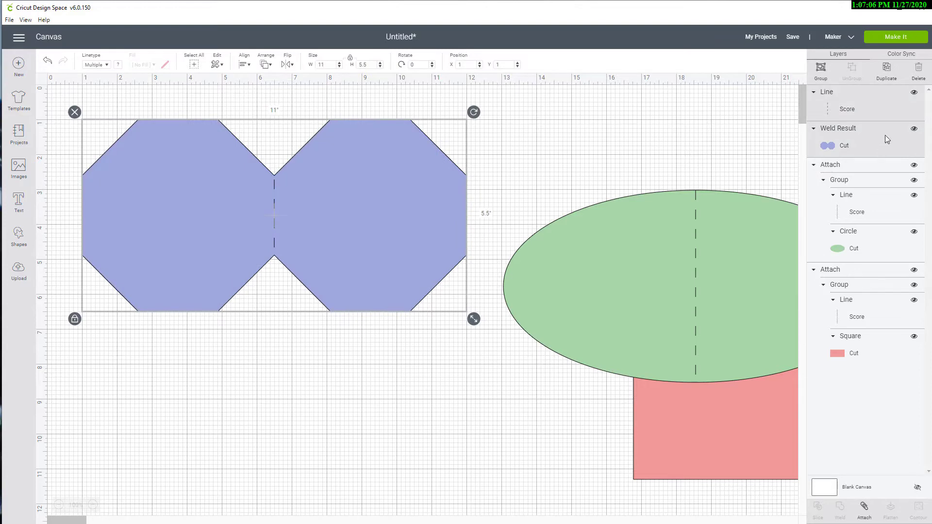
click(820, 72)
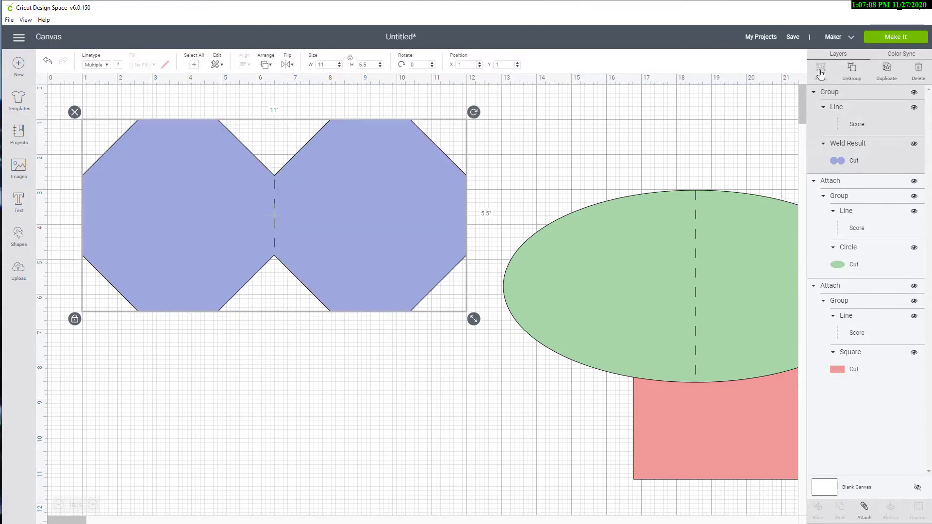
click(864, 513)
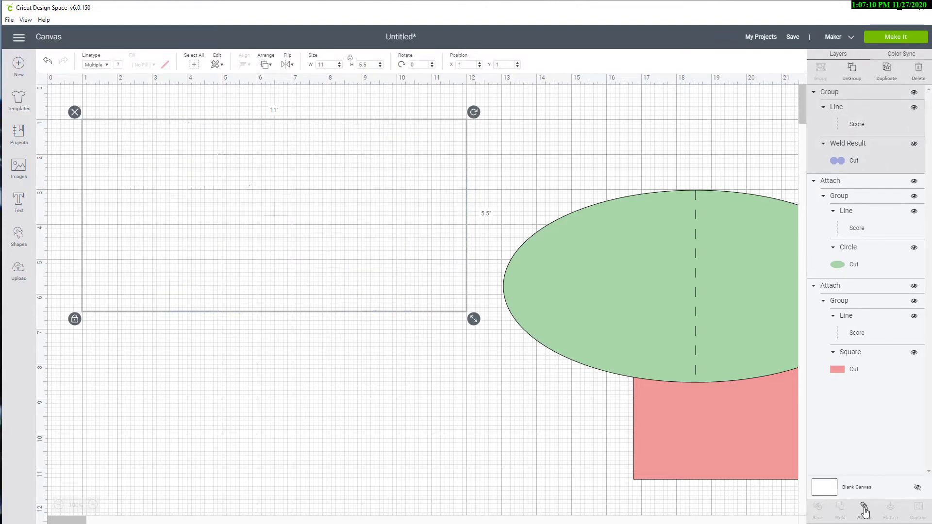
Spread out the cards, with the octagons at about X 2.2, Y 1, the oval below them, and the rectangle at about X 11.3, Y 3.9 inches.
drag(360, 210, 404, 202)
drag(592, 332, 200, 464)
drag(692, 427, 502, 356)
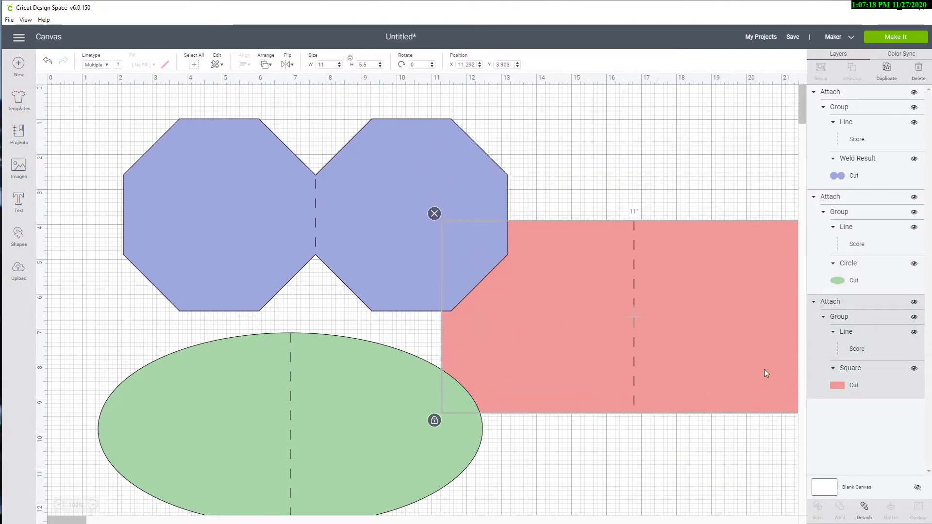